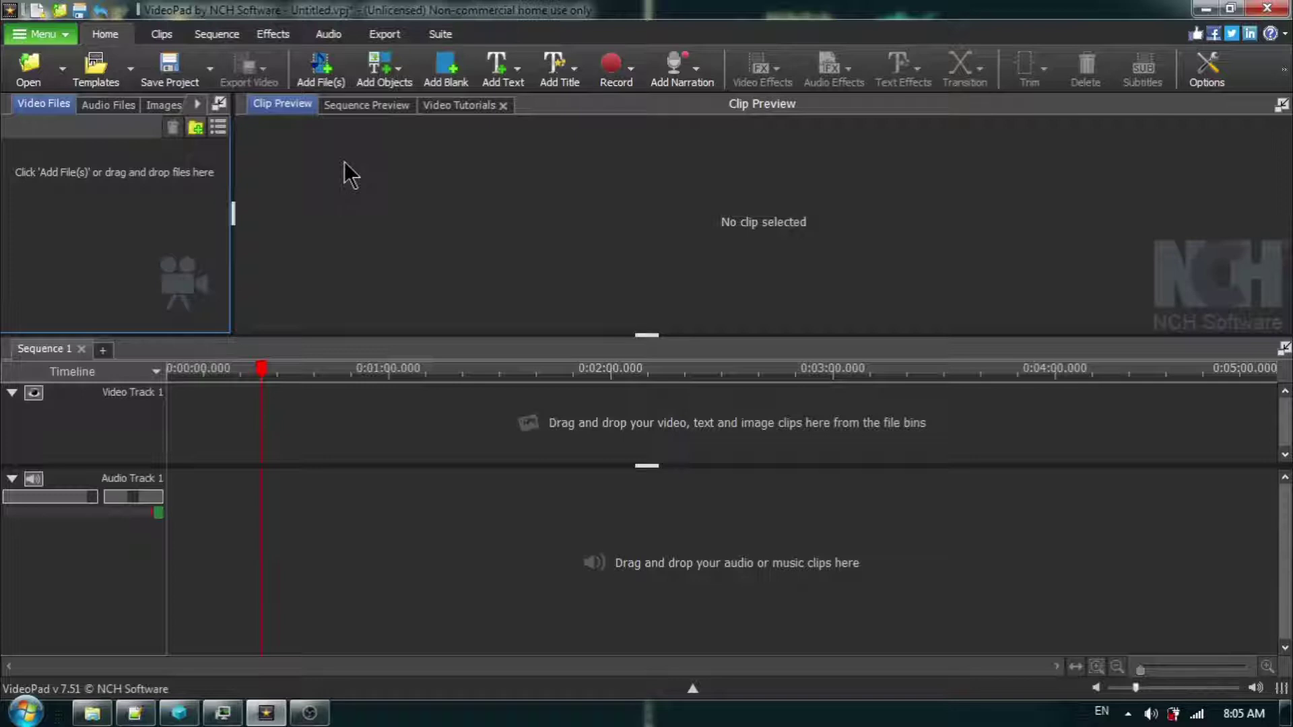
Import Beep_1sec.wav from Music > Sound Effects into the project's audio files
click(325, 78)
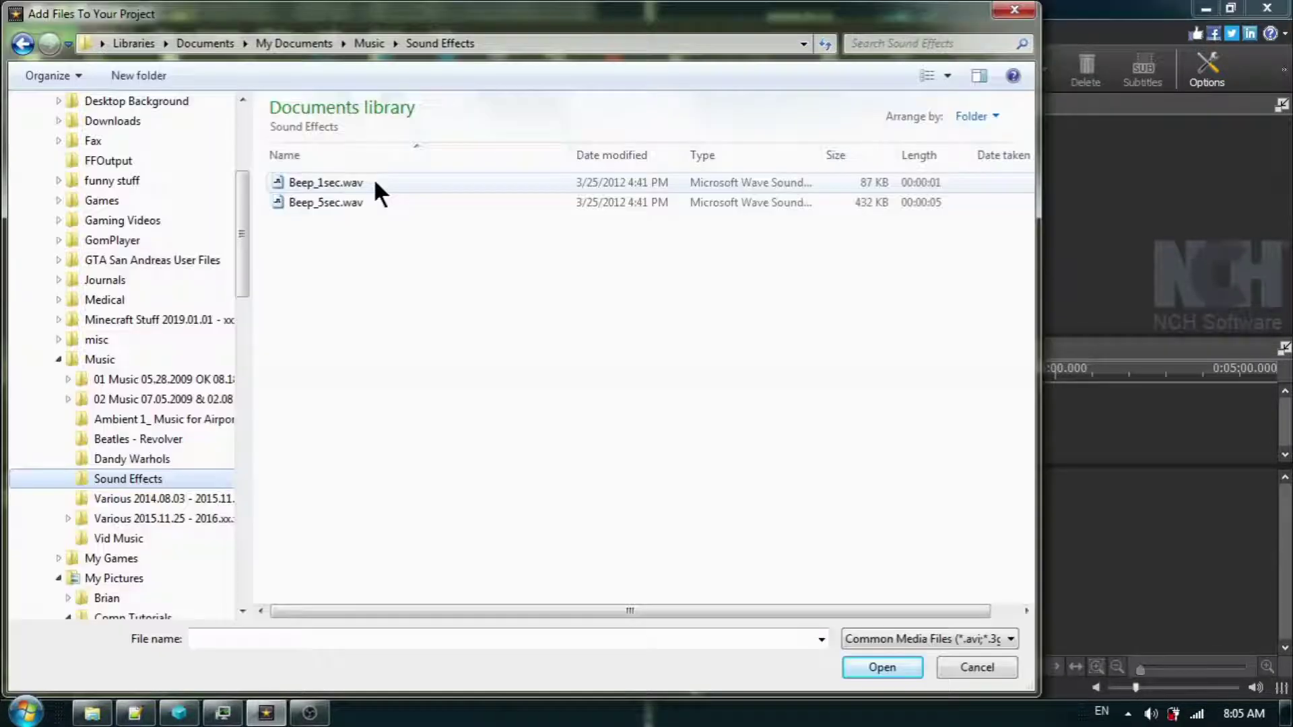
click(374, 182)
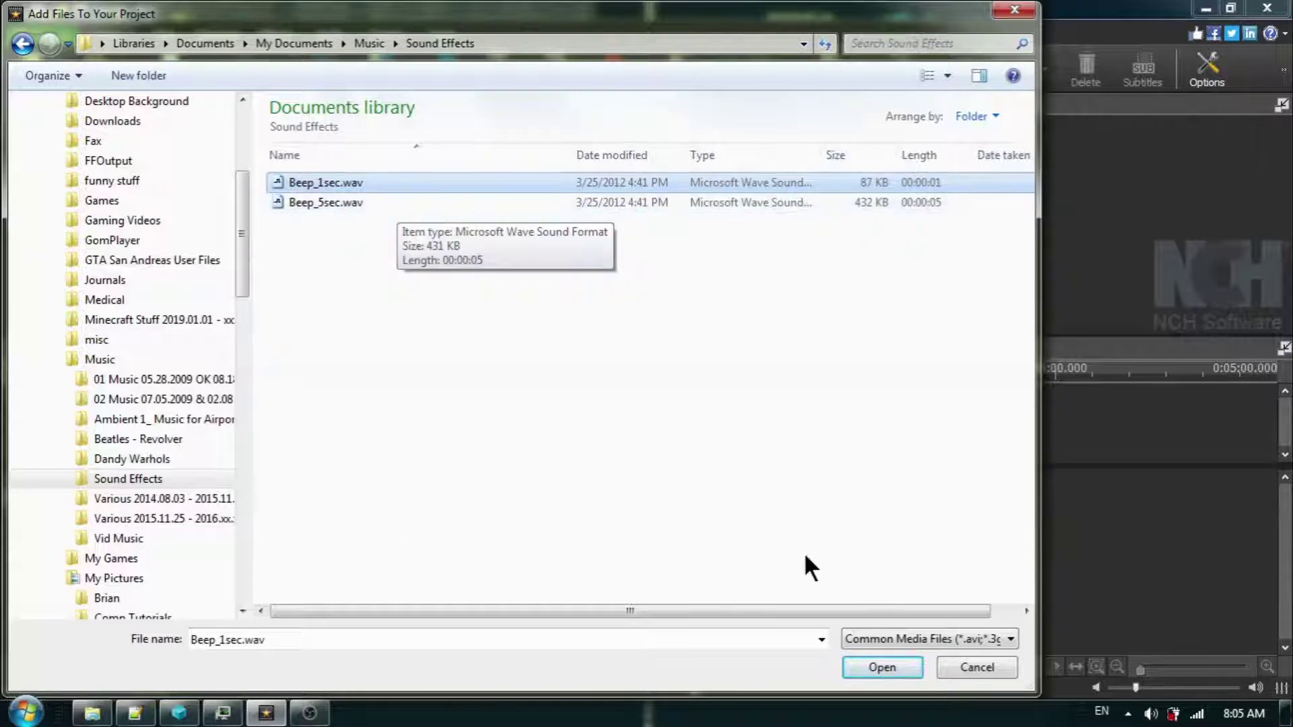
click(879, 659)
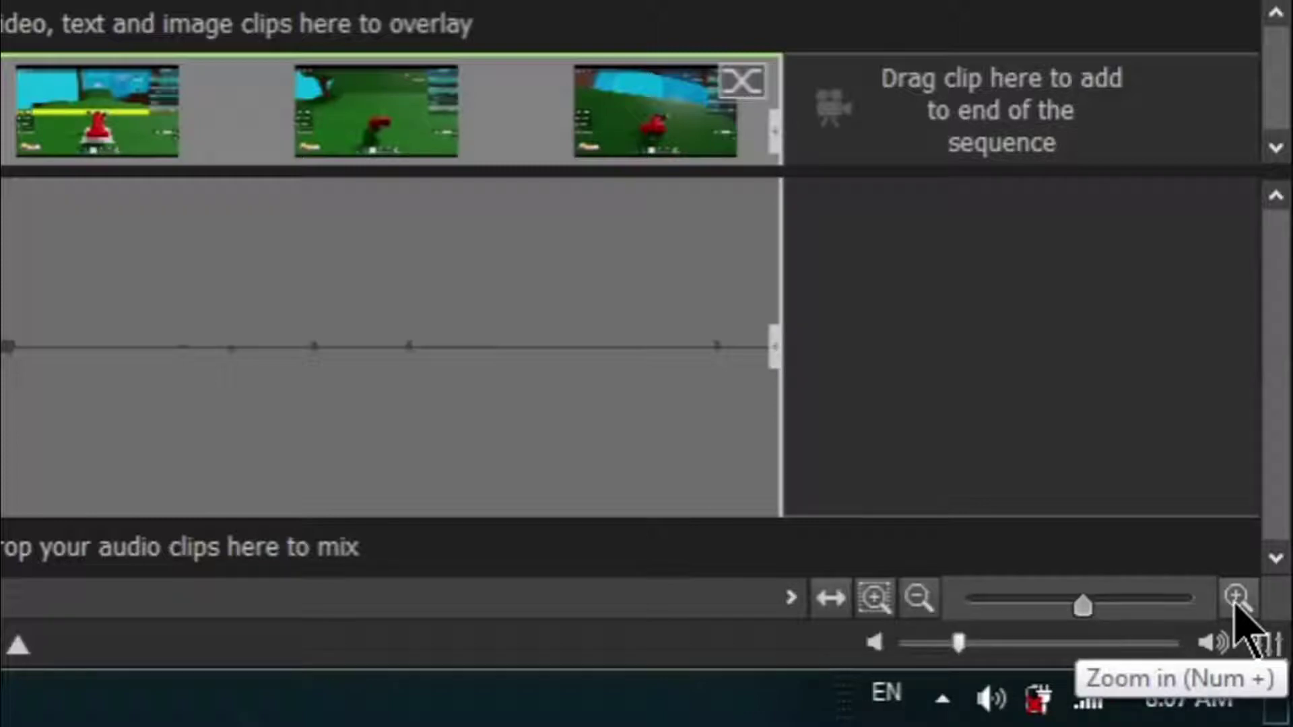
Zoom in on the clip and play it, stopping just after the word near 0:00:04.5
click(1236, 598)
click(1237, 598)
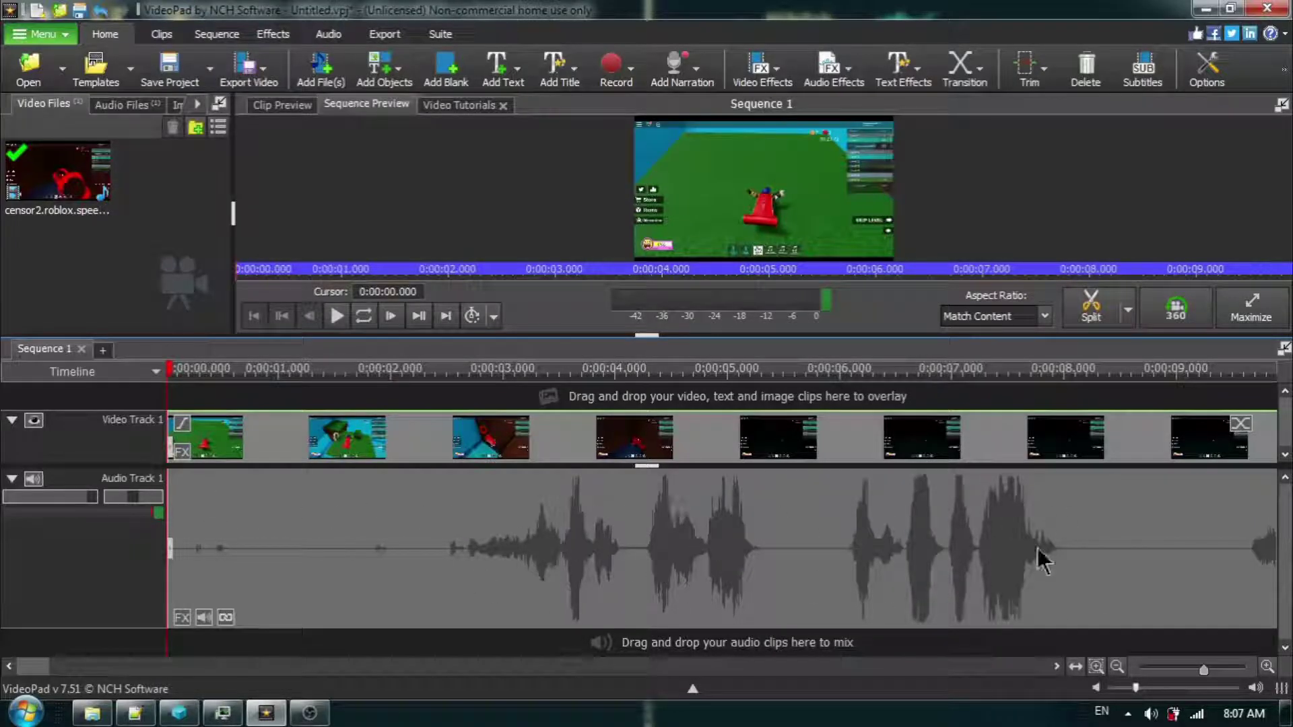
click(337, 316)
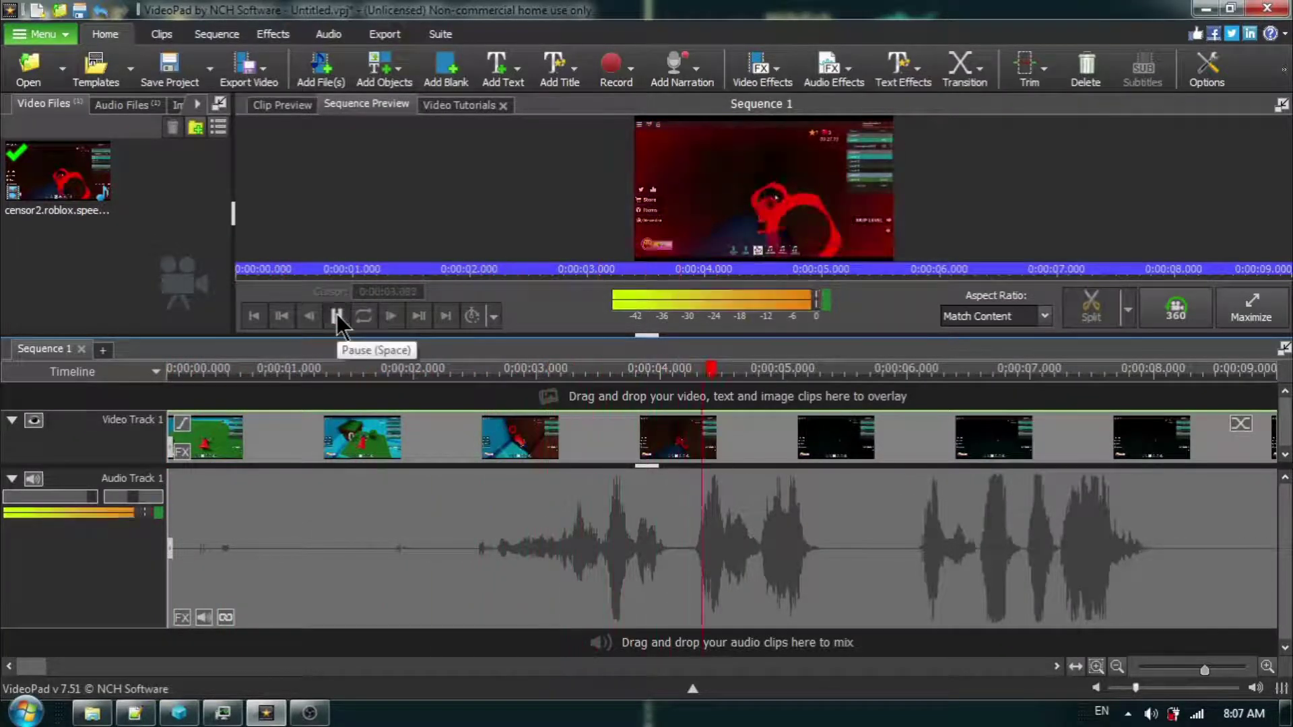
click(337, 316)
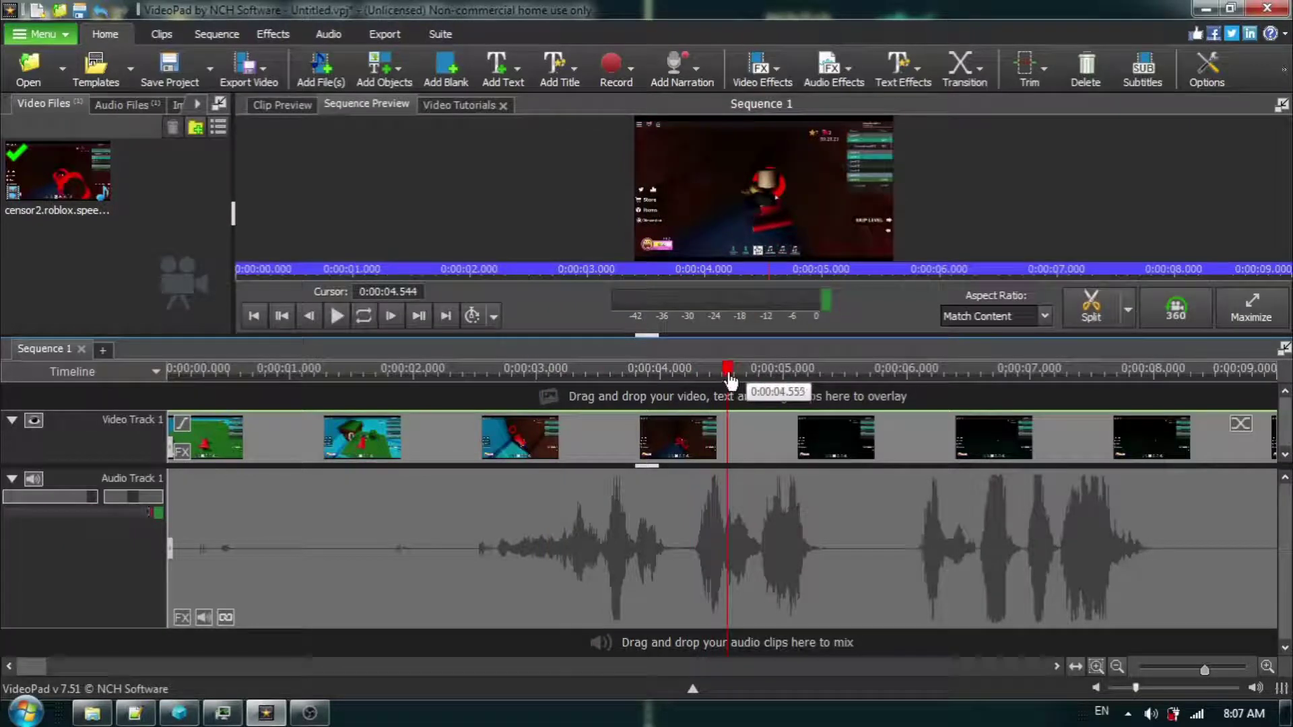
Move the playhead before the word and zoom the timeline in closely around it
drag(728, 377, 687, 384)
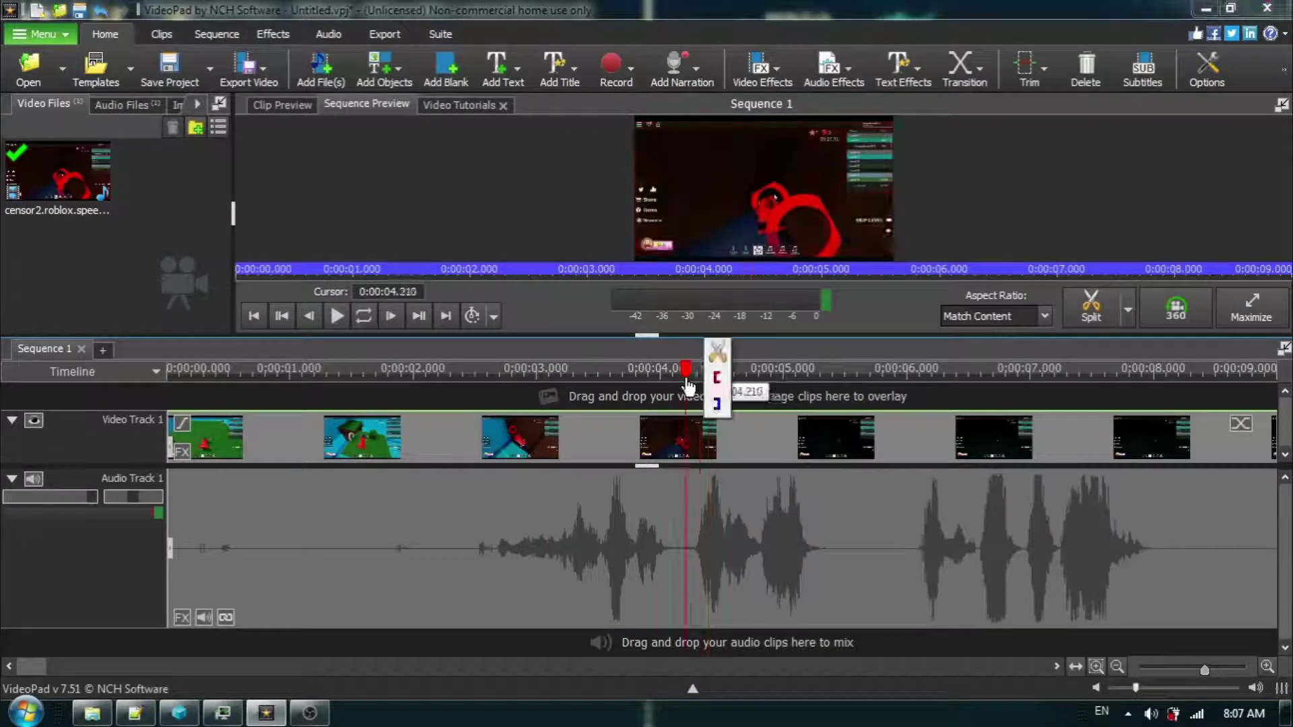
click(1267, 667)
click(1267, 666)
click(1267, 667)
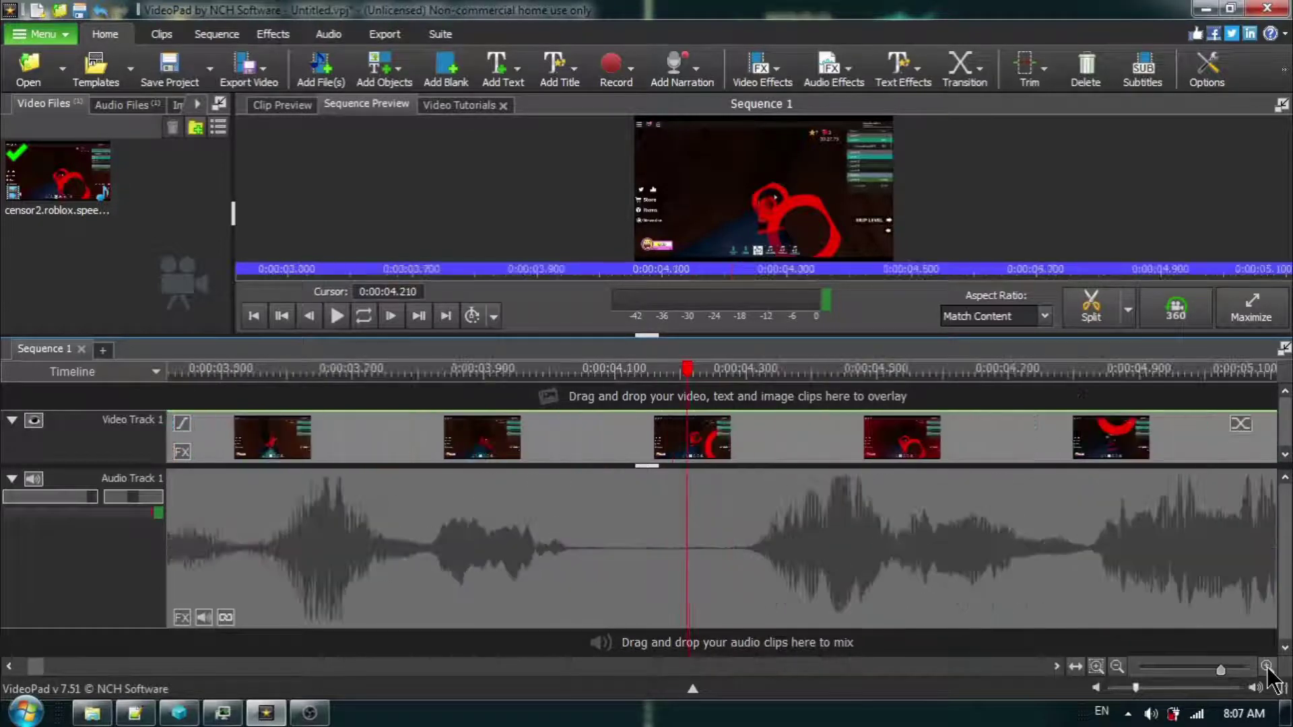
click(1268, 667)
Set the playhead at 0:00:04.242 where the word begins and split all tracks there
drag(661, 463, 597, 491)
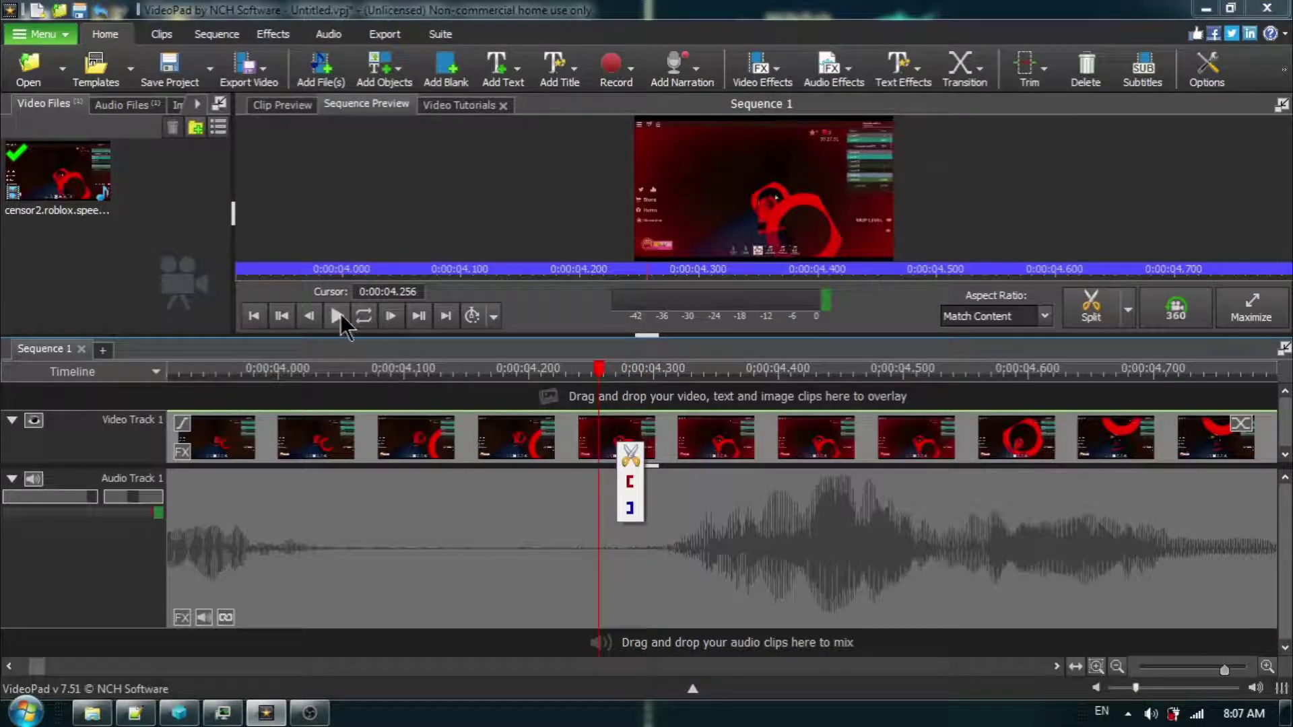
drag(597, 370, 582, 380)
click(337, 313)
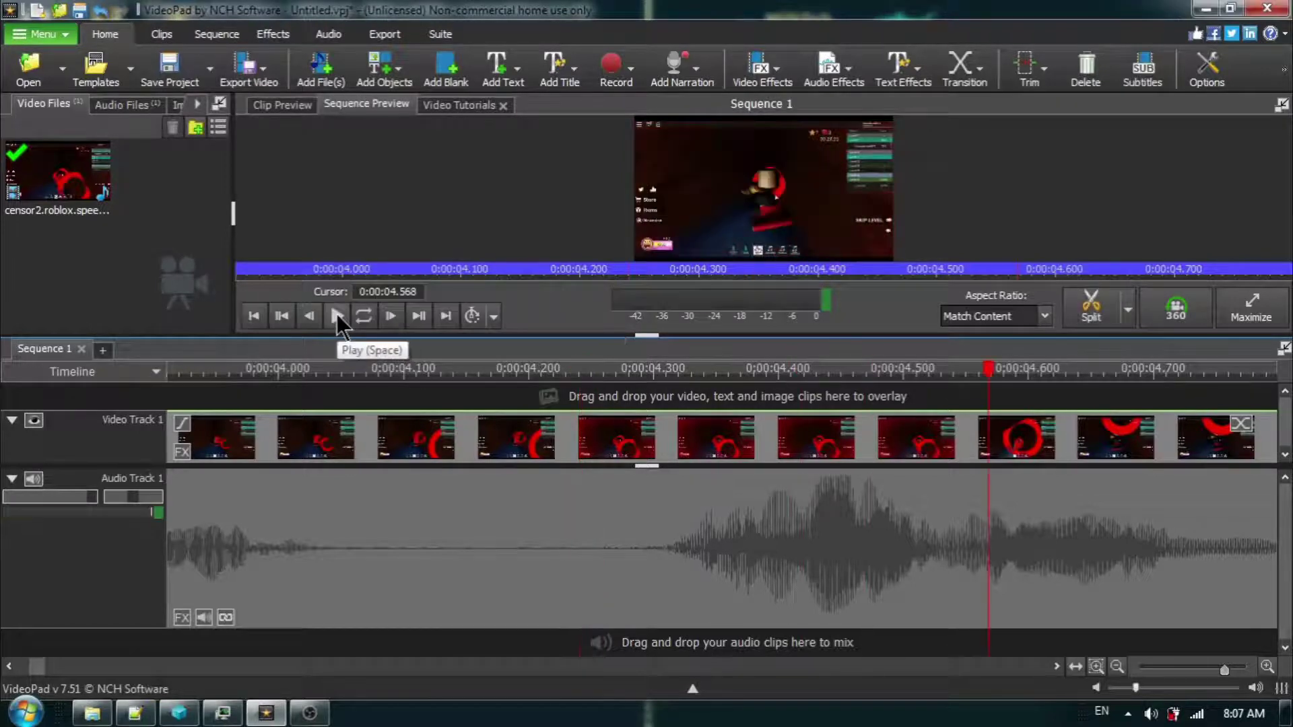
drag(988, 369, 583, 441)
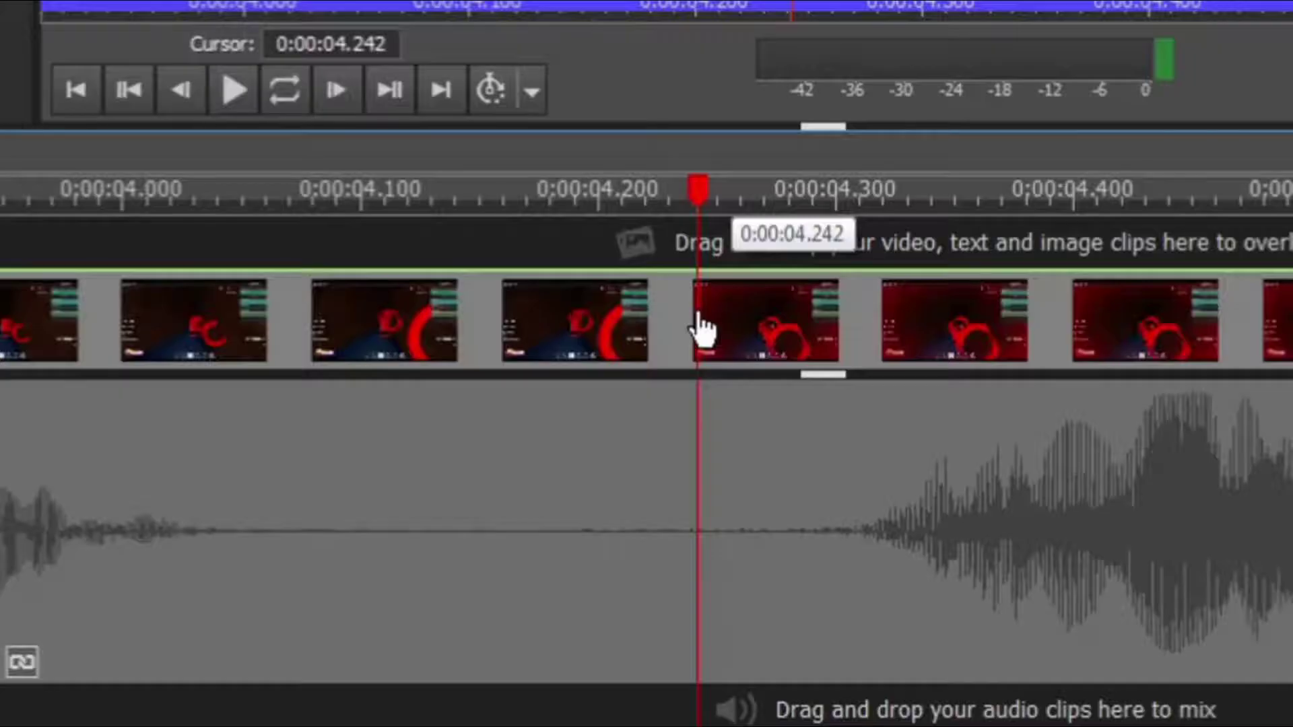
mouse_move(580, 434)
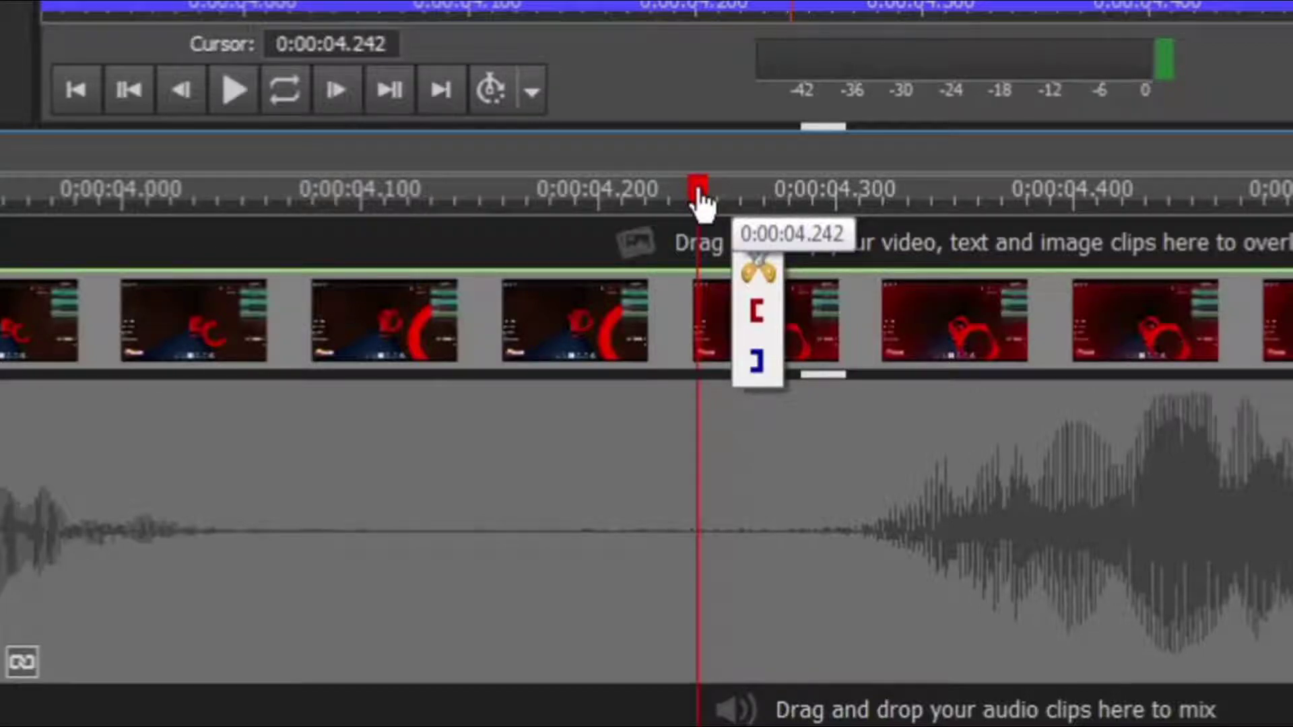
click(760, 259)
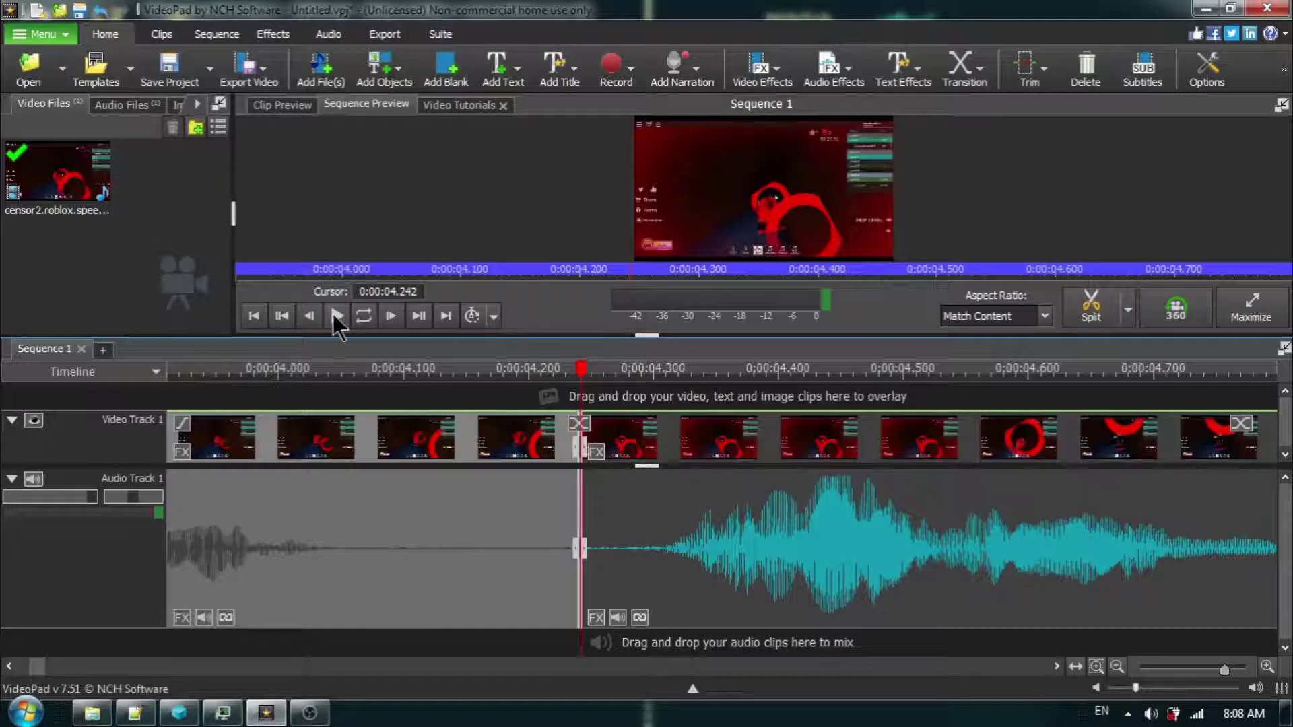
Play ahead and adjust the zoom to locate where the word ends
click(338, 316)
click(1267, 667)
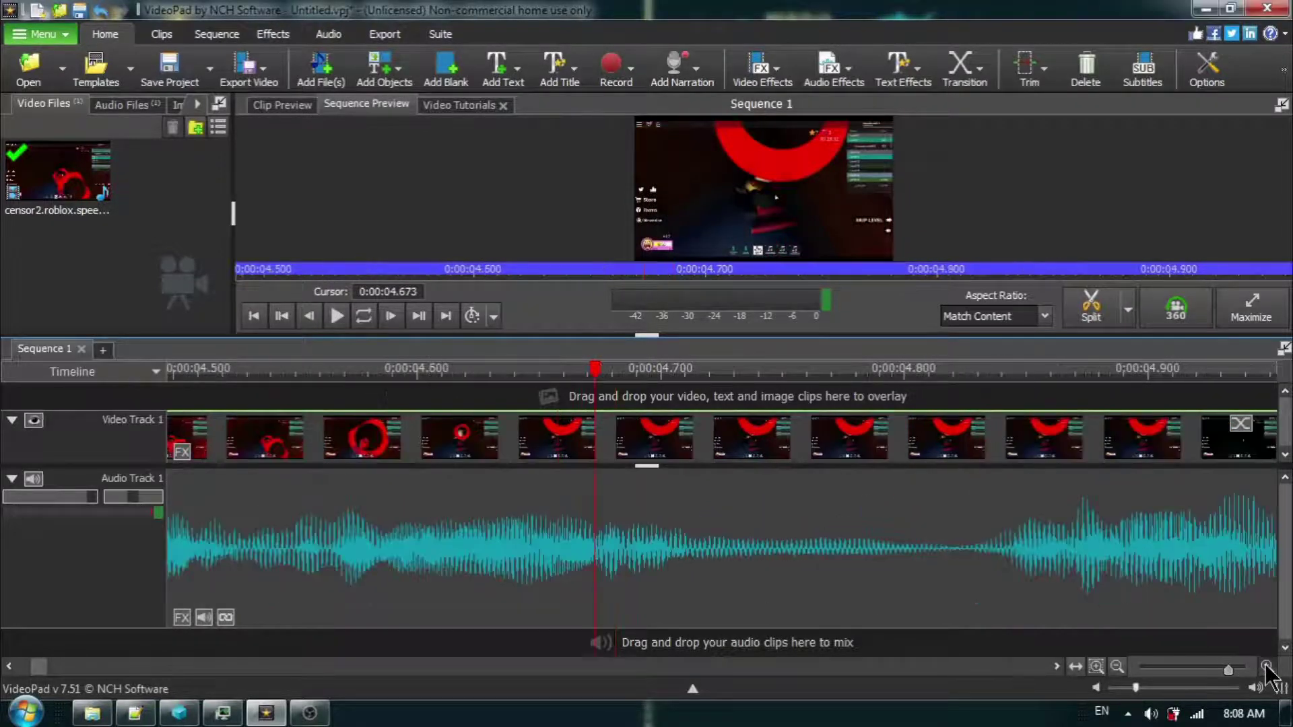
click(339, 316)
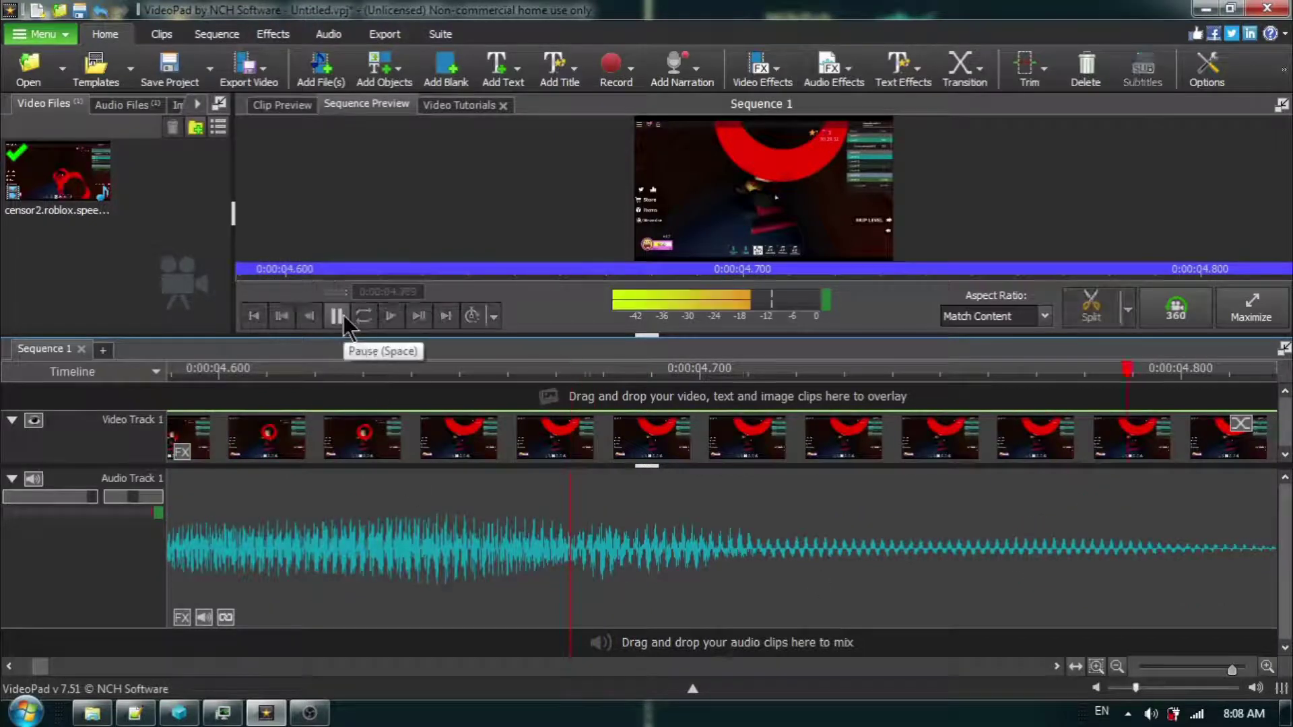
click(1116, 667)
click(1117, 667)
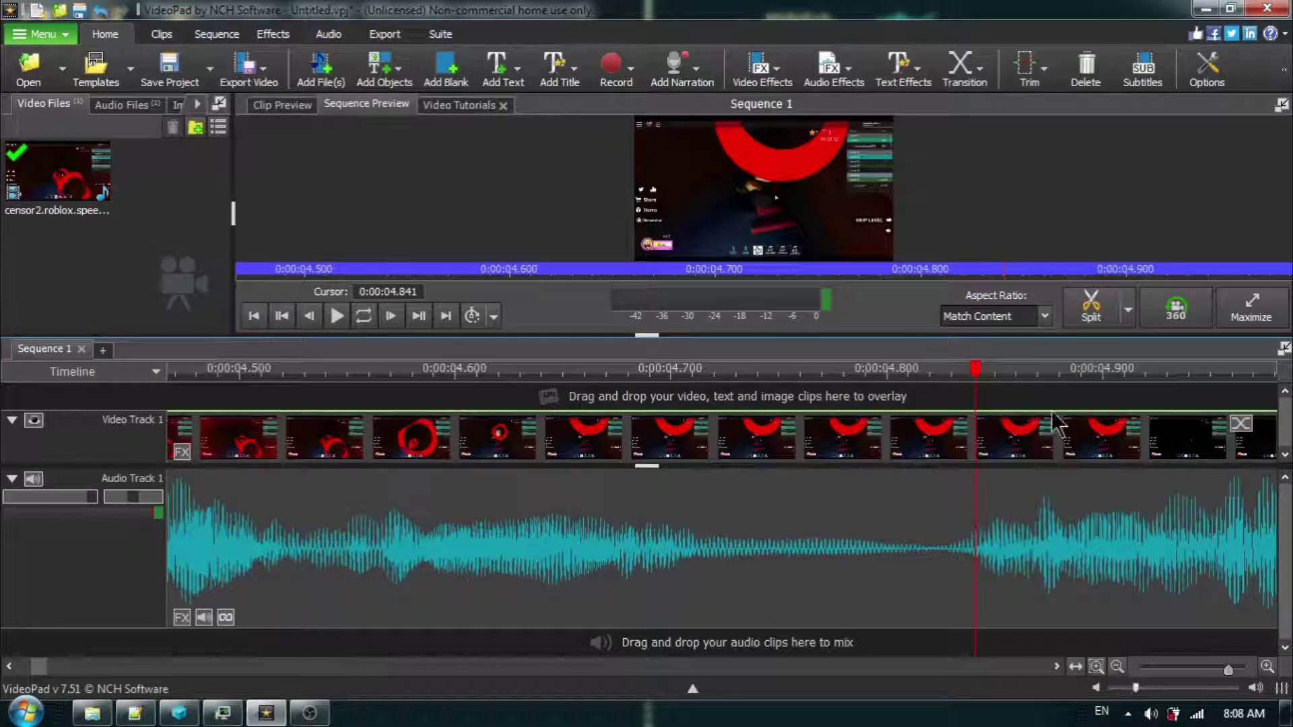
Test candidate end points around 0:00:04.816 and 0:00:04.758 by playing from each
click(943, 379)
drag(944, 383, 921, 384)
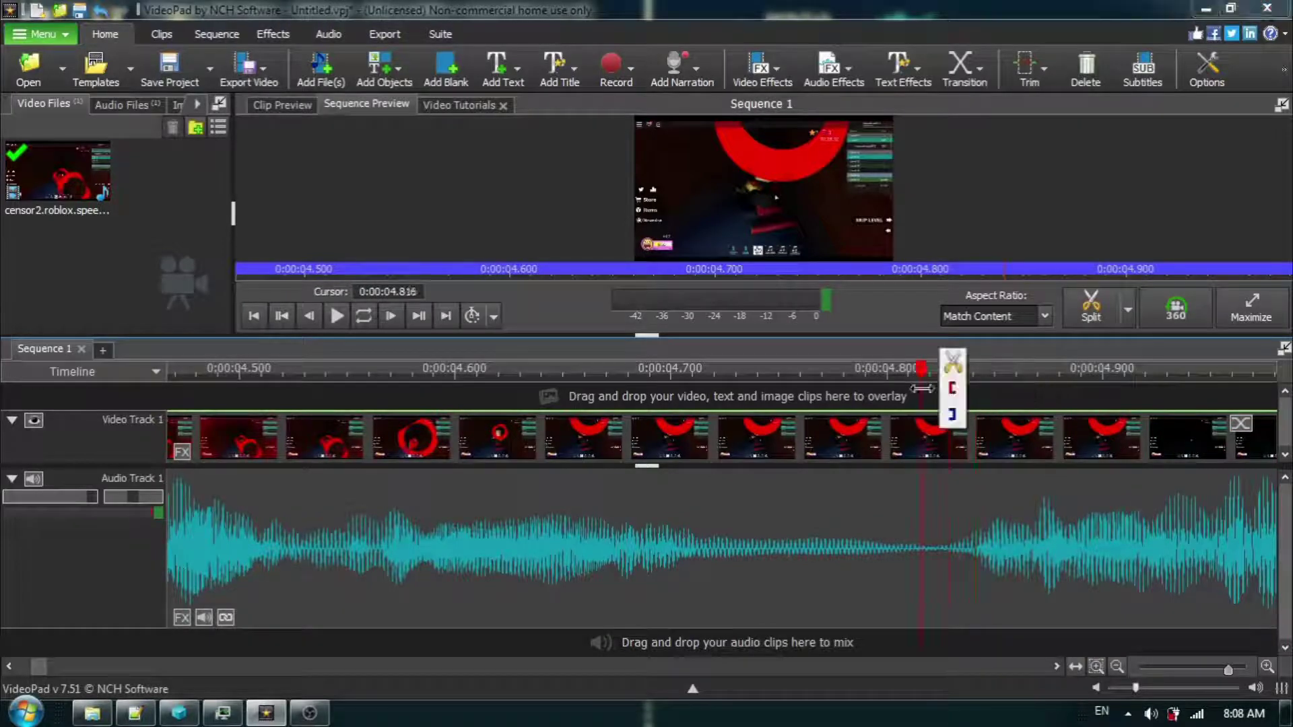
click(334, 317)
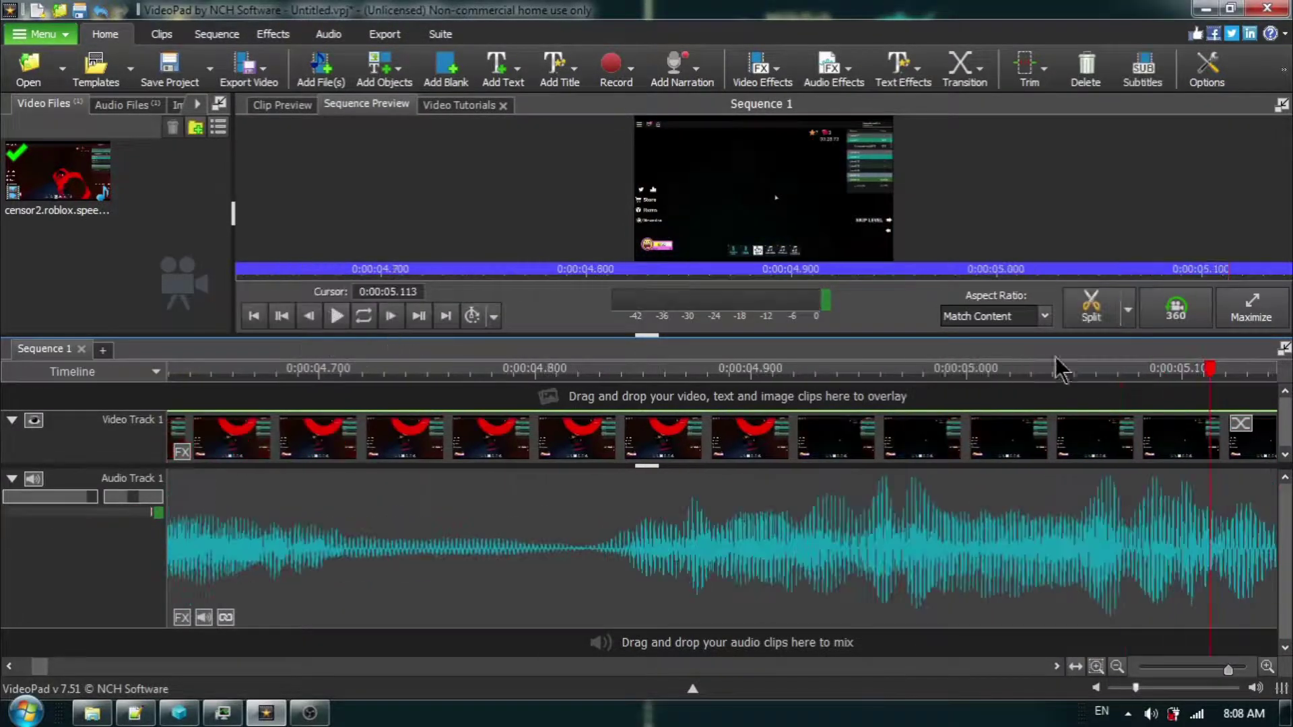
drag(1212, 377, 451, 542)
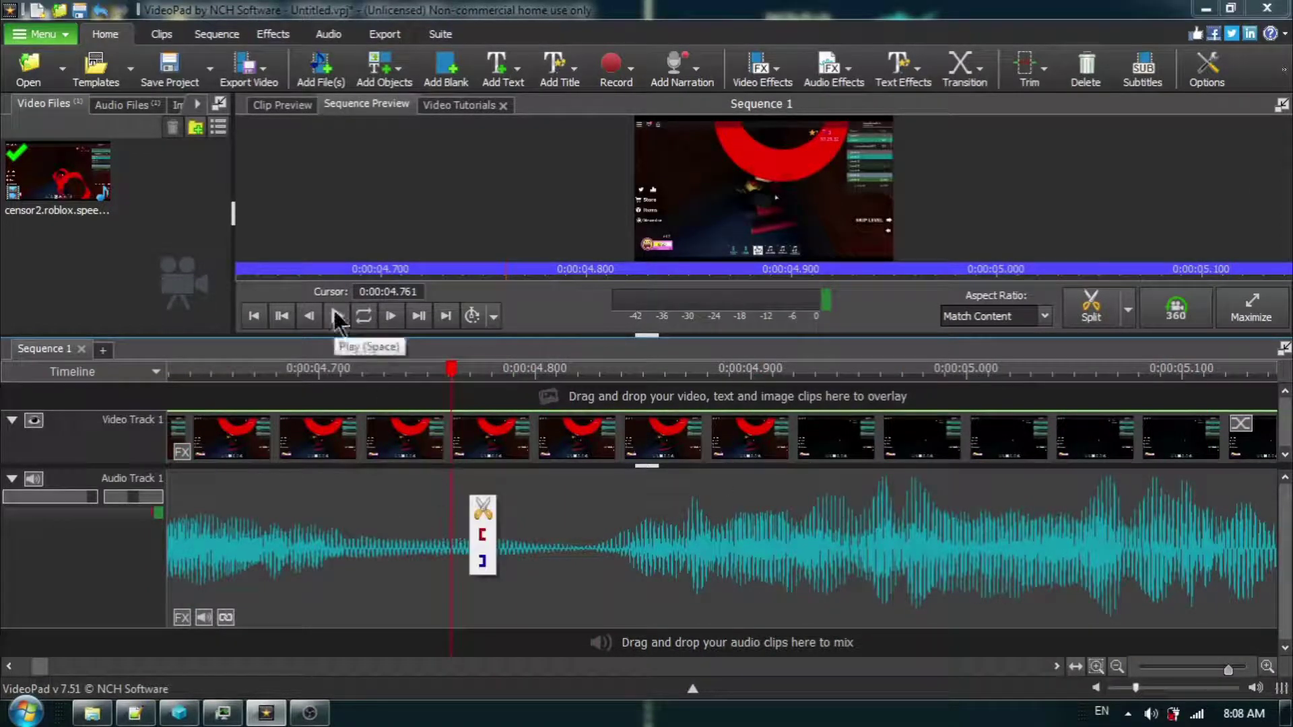
click(337, 316)
click(337, 316)
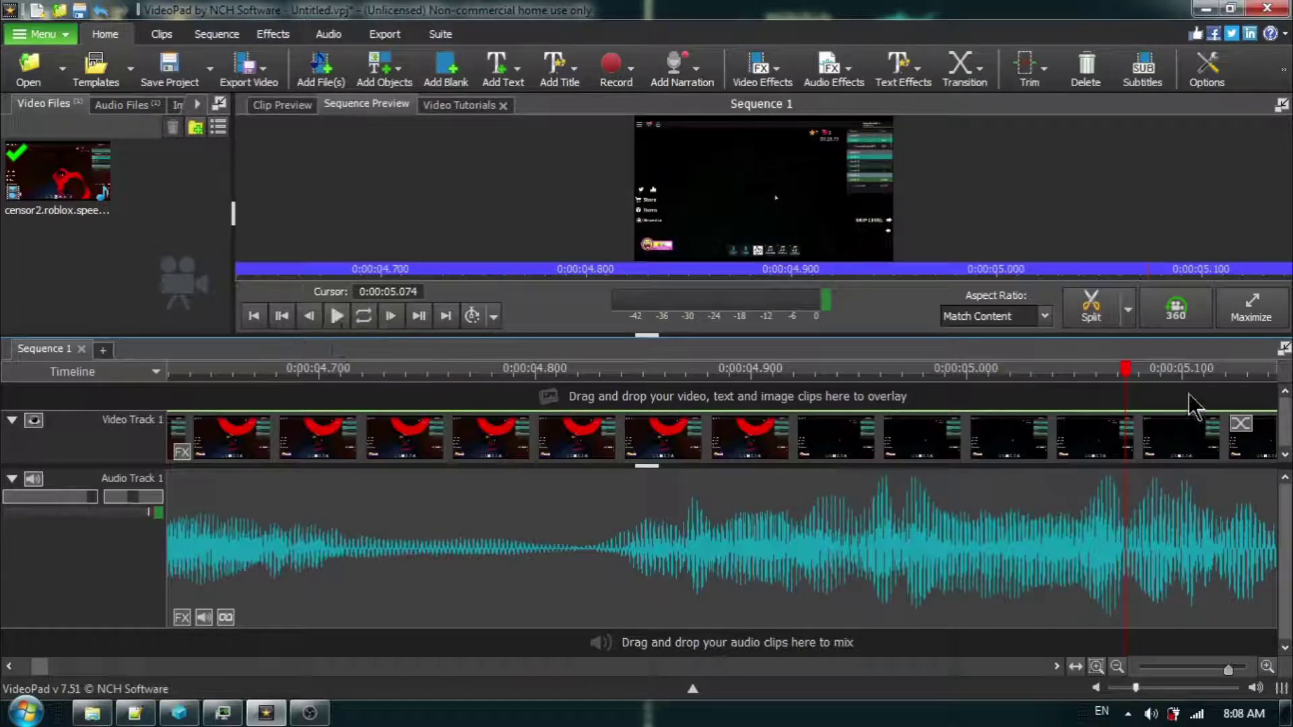
Split all tracks at 0:00:04.761 and zoom out to see both cuts
drag(802, 404, 454, 469)
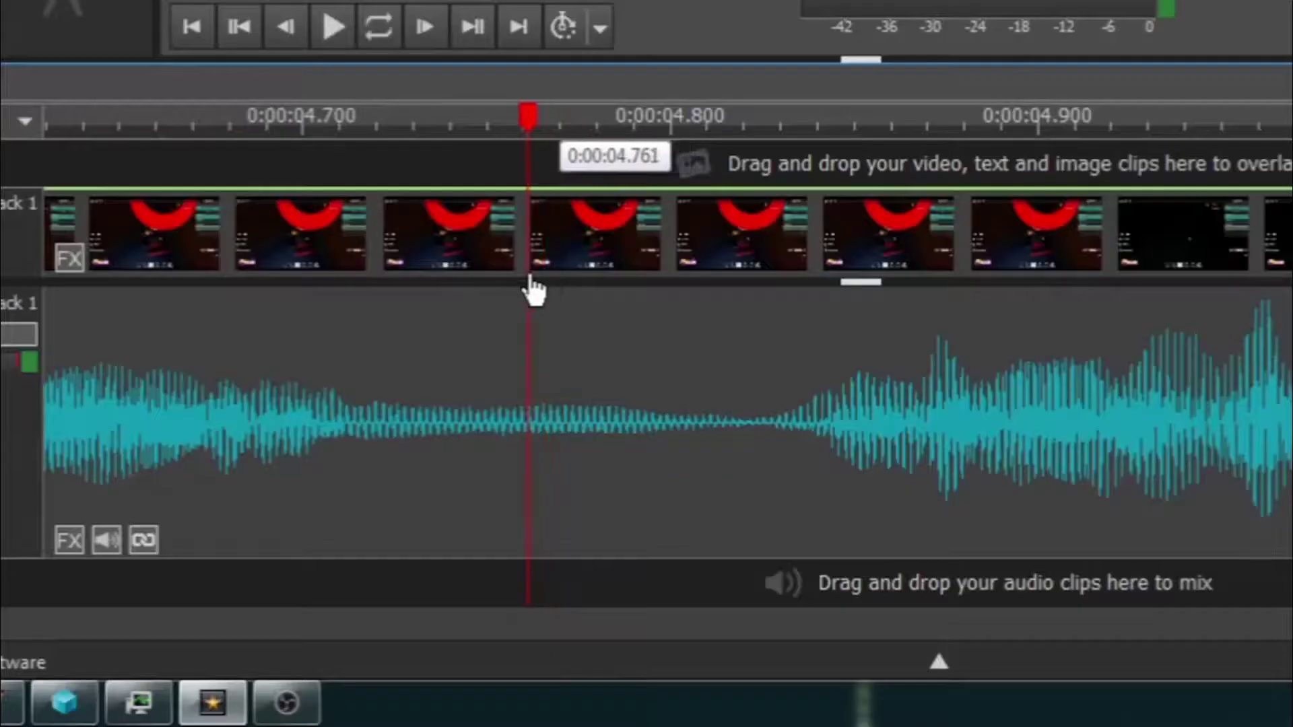
mouse_move(522, 298)
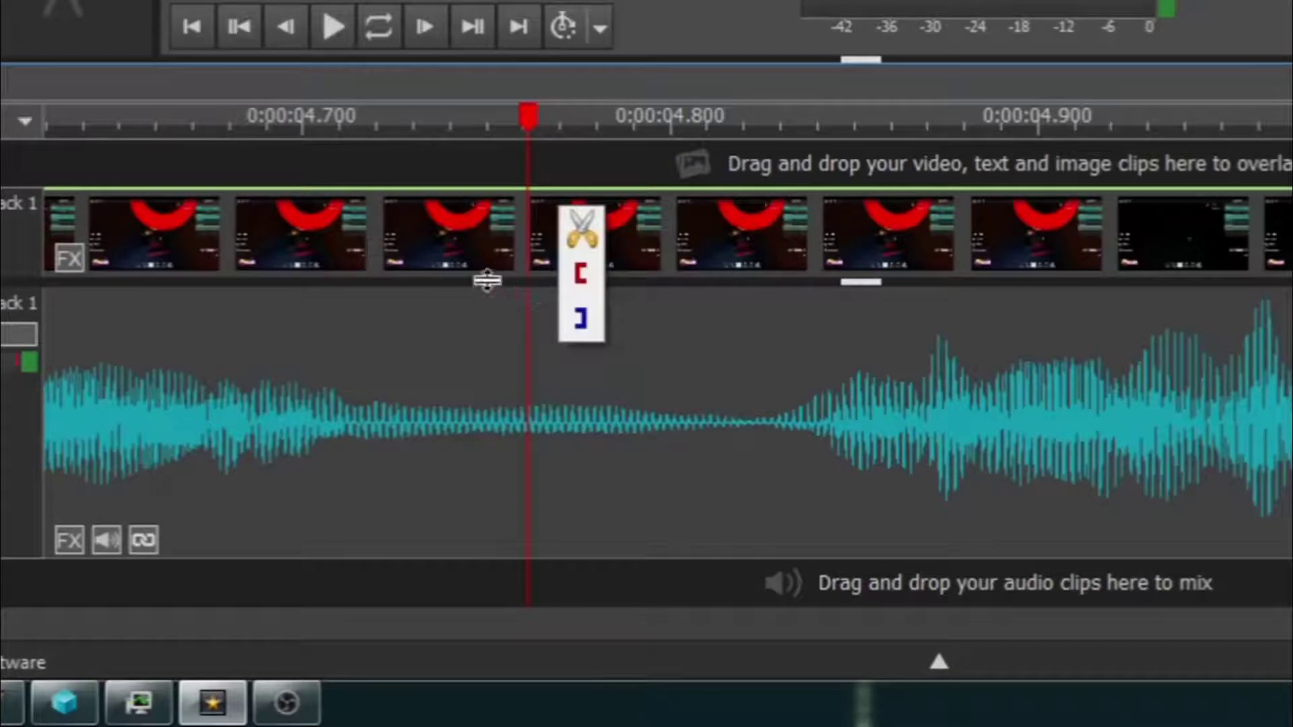
click(581, 226)
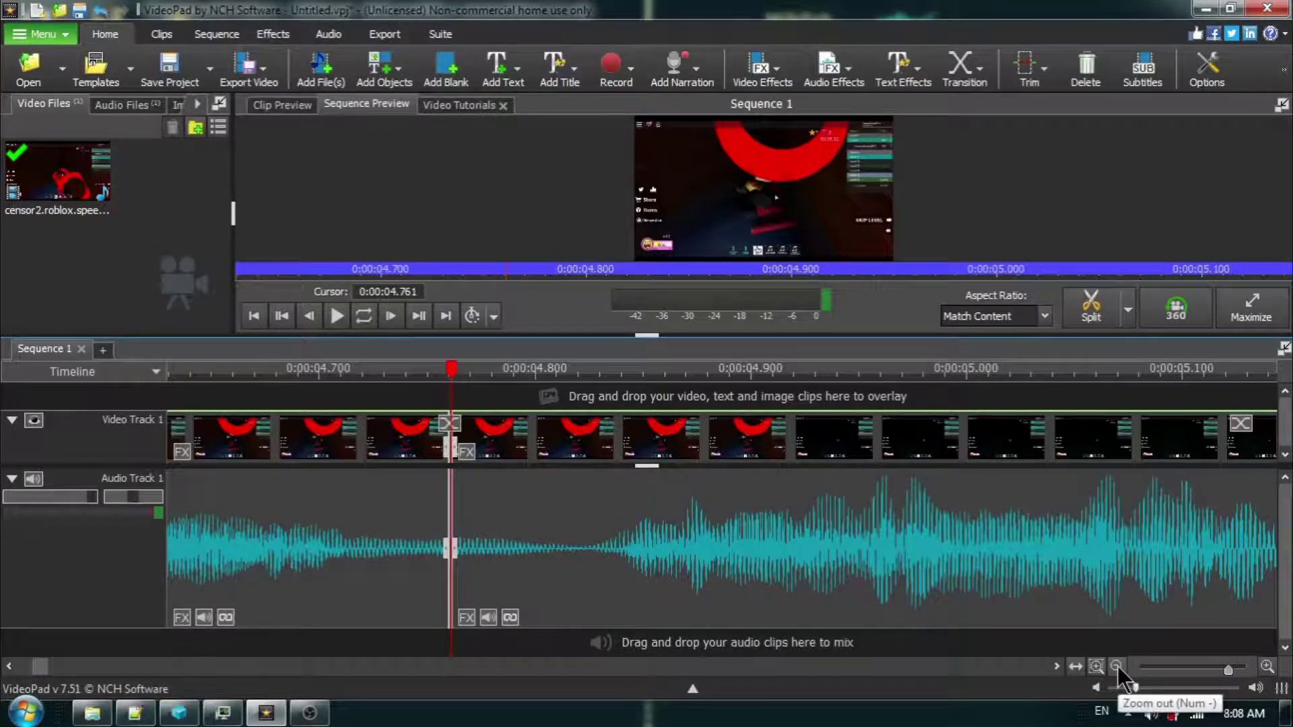
click(1115, 666)
click(1115, 667)
click(1115, 666)
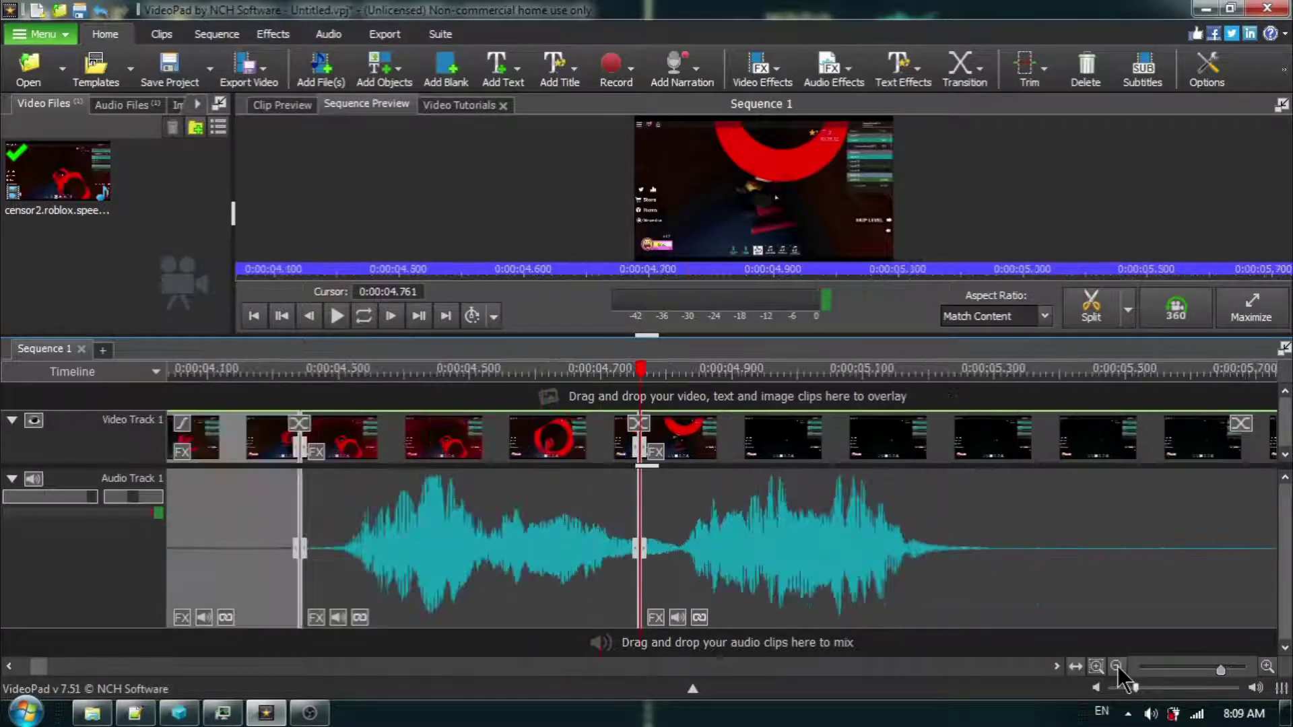
Unlink the word's audio piece from its video, then delete it from Audio Track 1
click(501, 498)
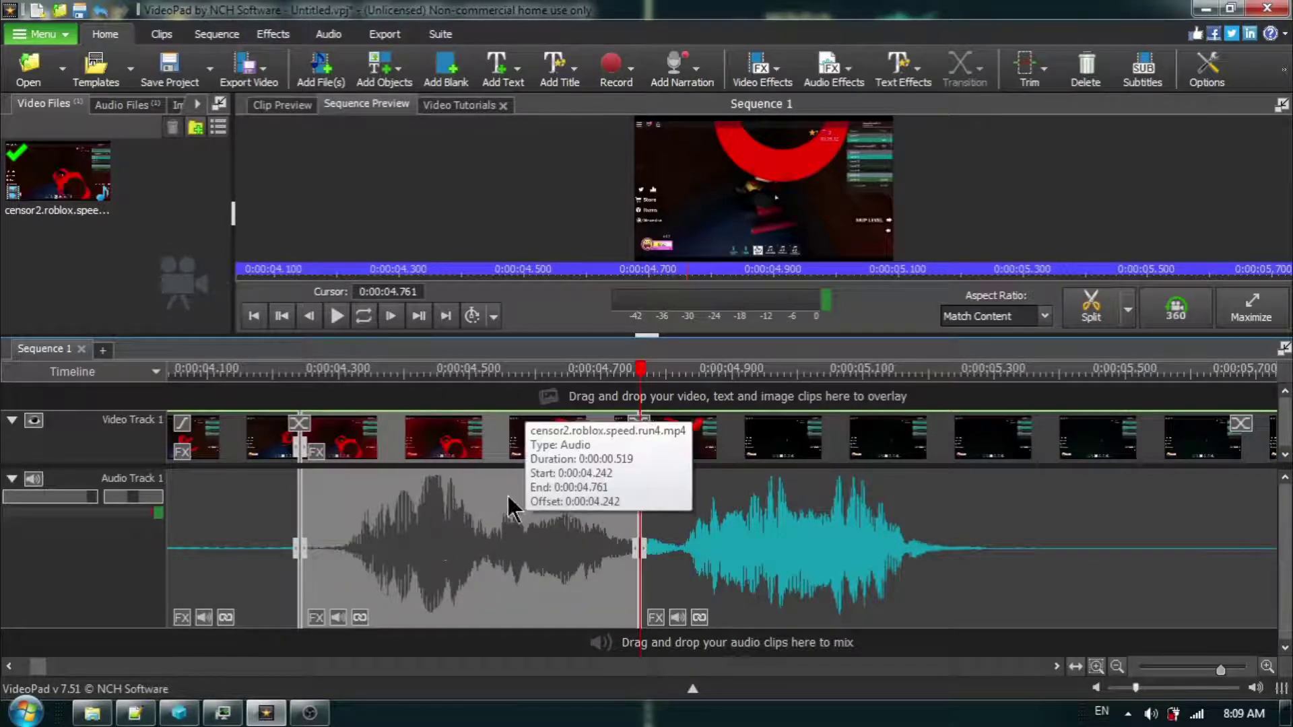
right_click(475, 497)
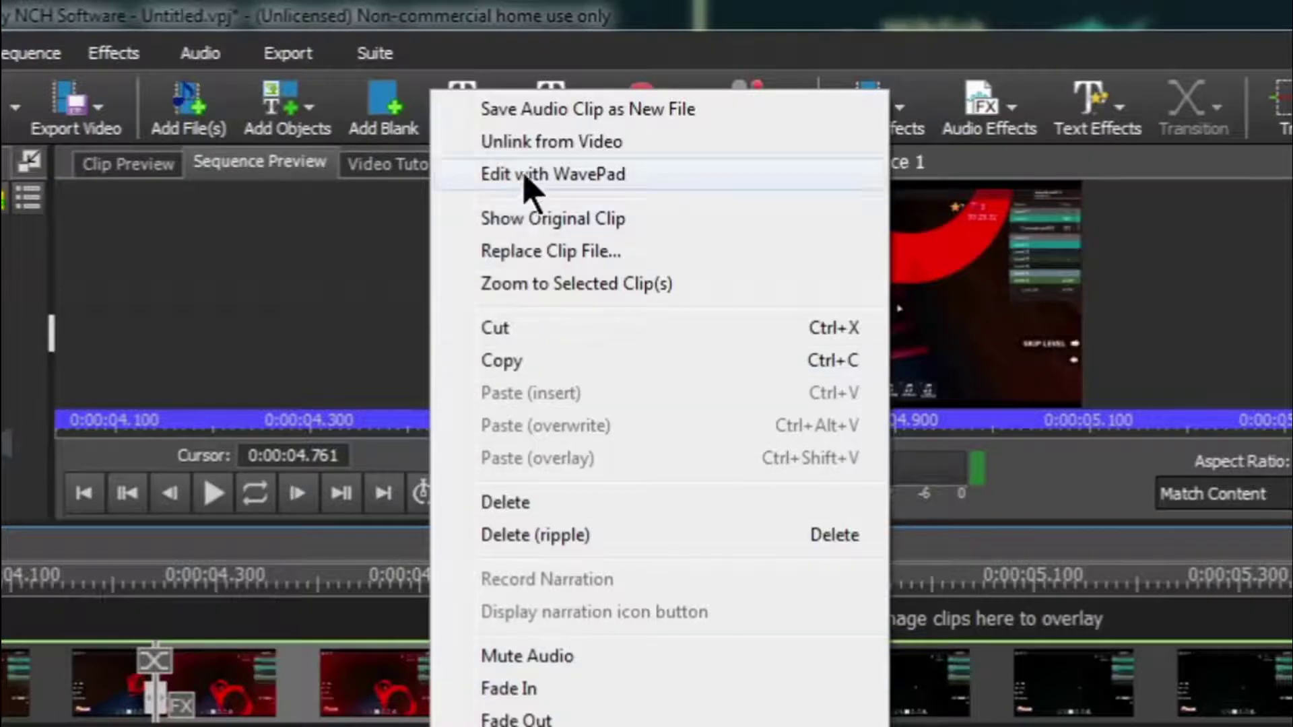
click(575, 145)
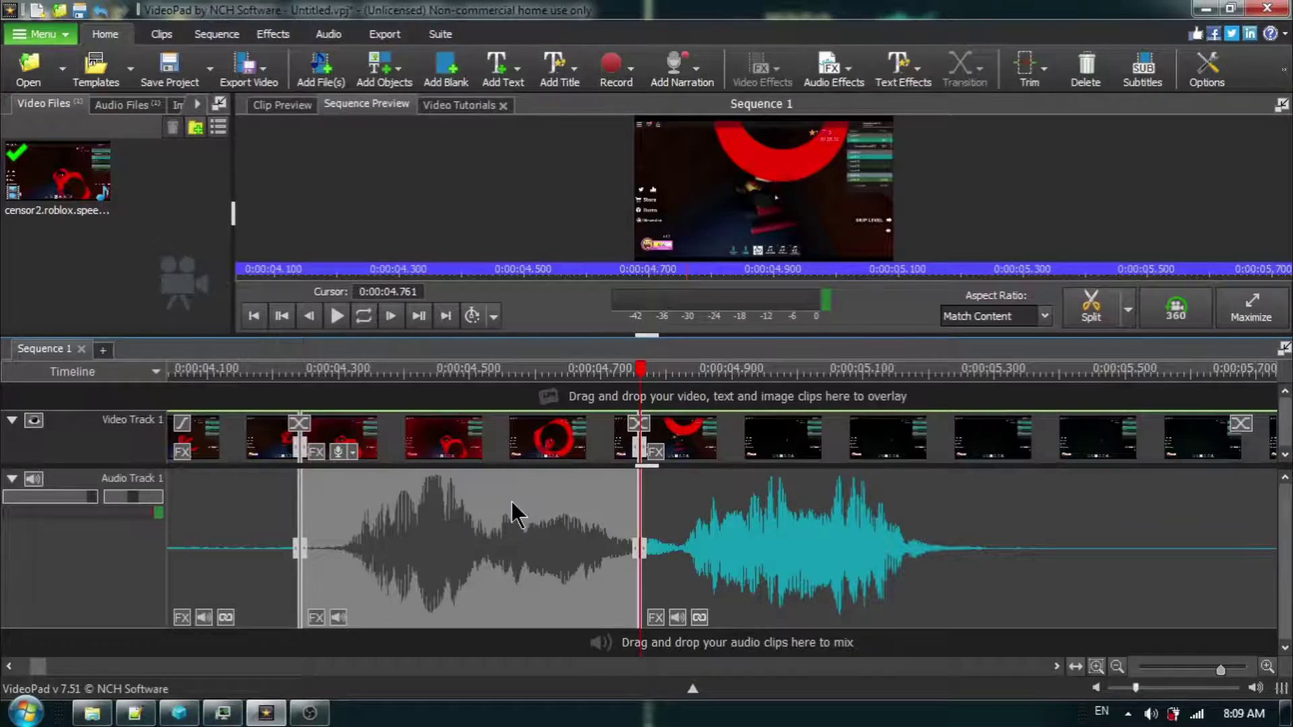
right_click(511, 500)
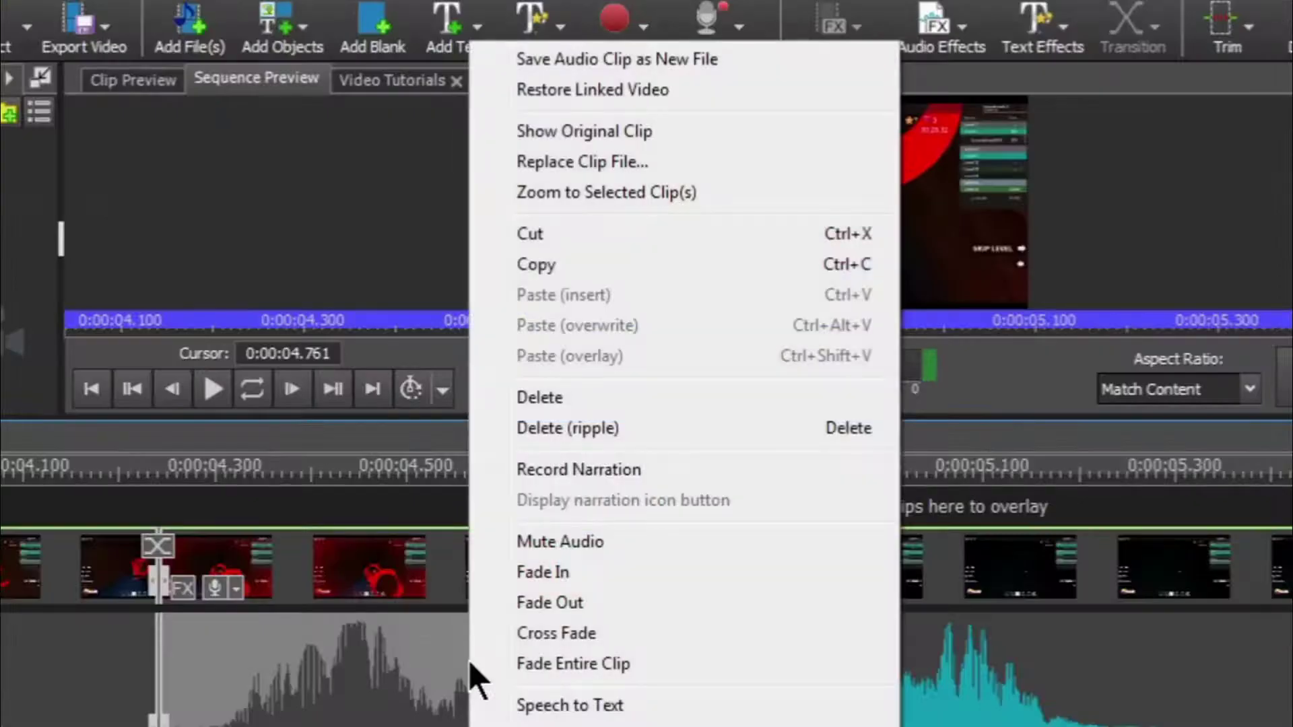
click(539, 397)
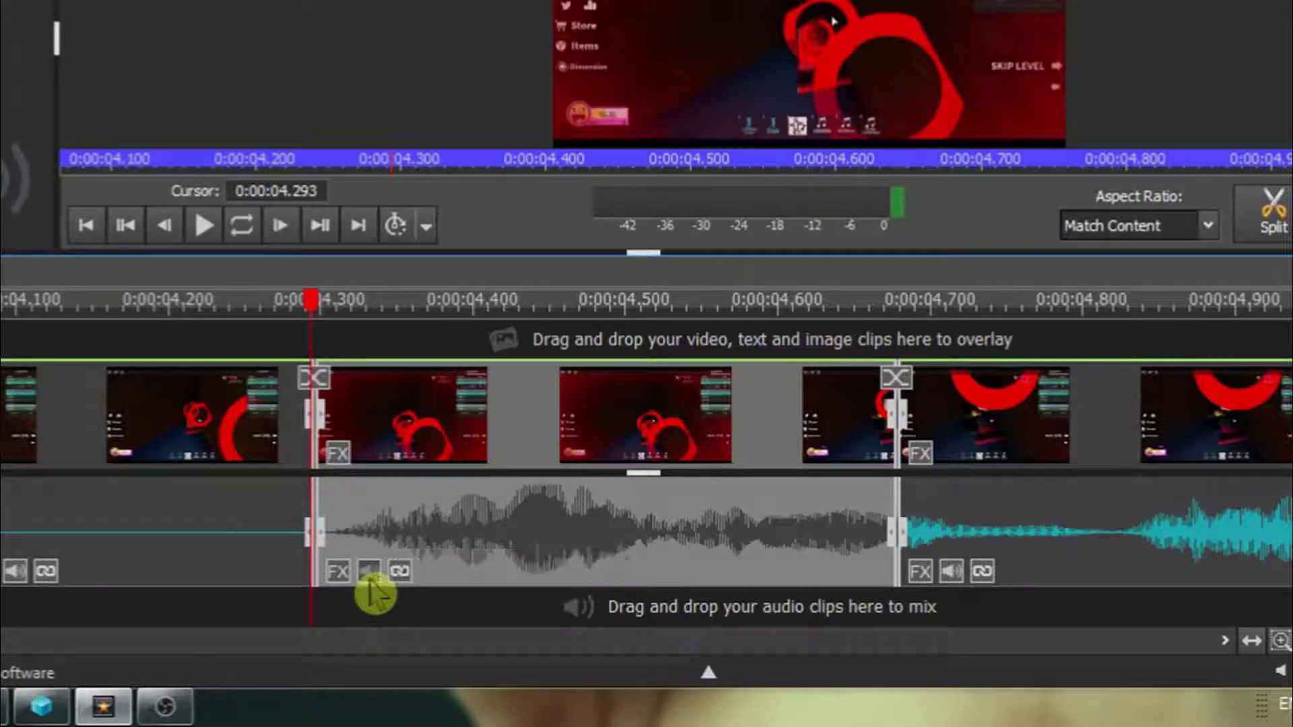
Mute the word's clip (0:00:04.242–0:00:04.761) in its Clip Volume settings
click(369, 572)
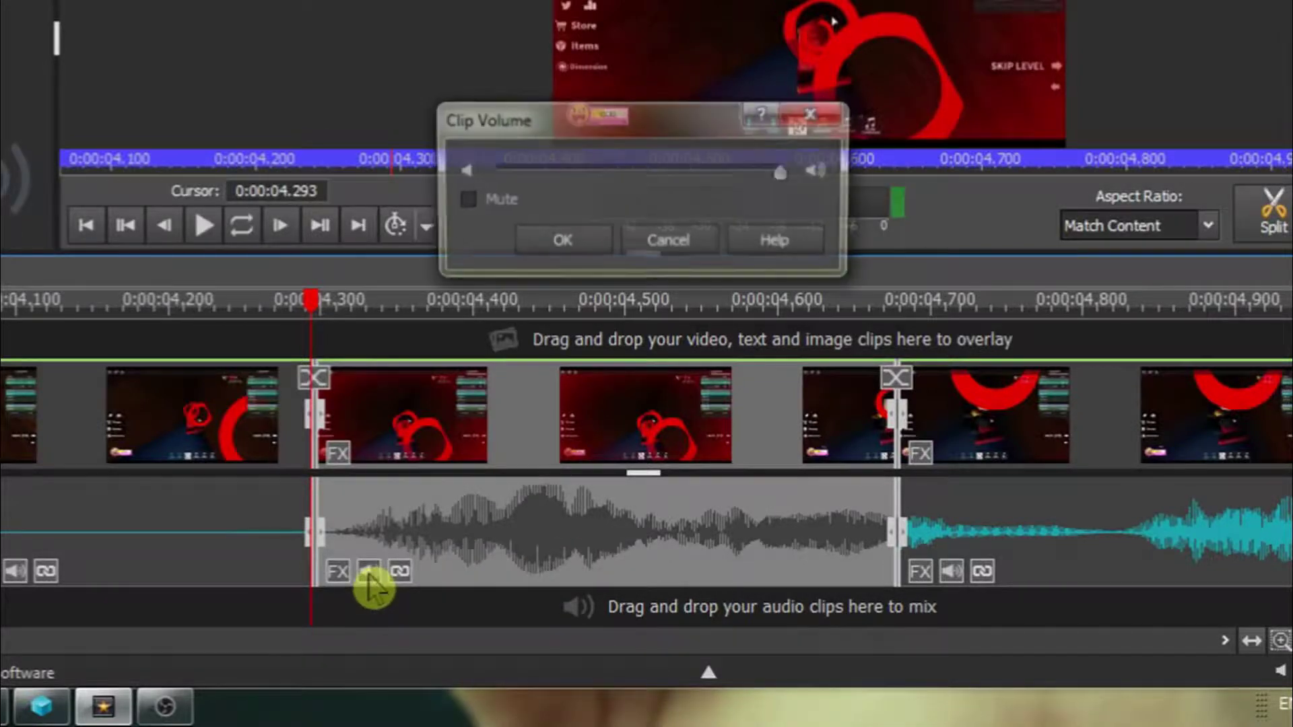
click(466, 201)
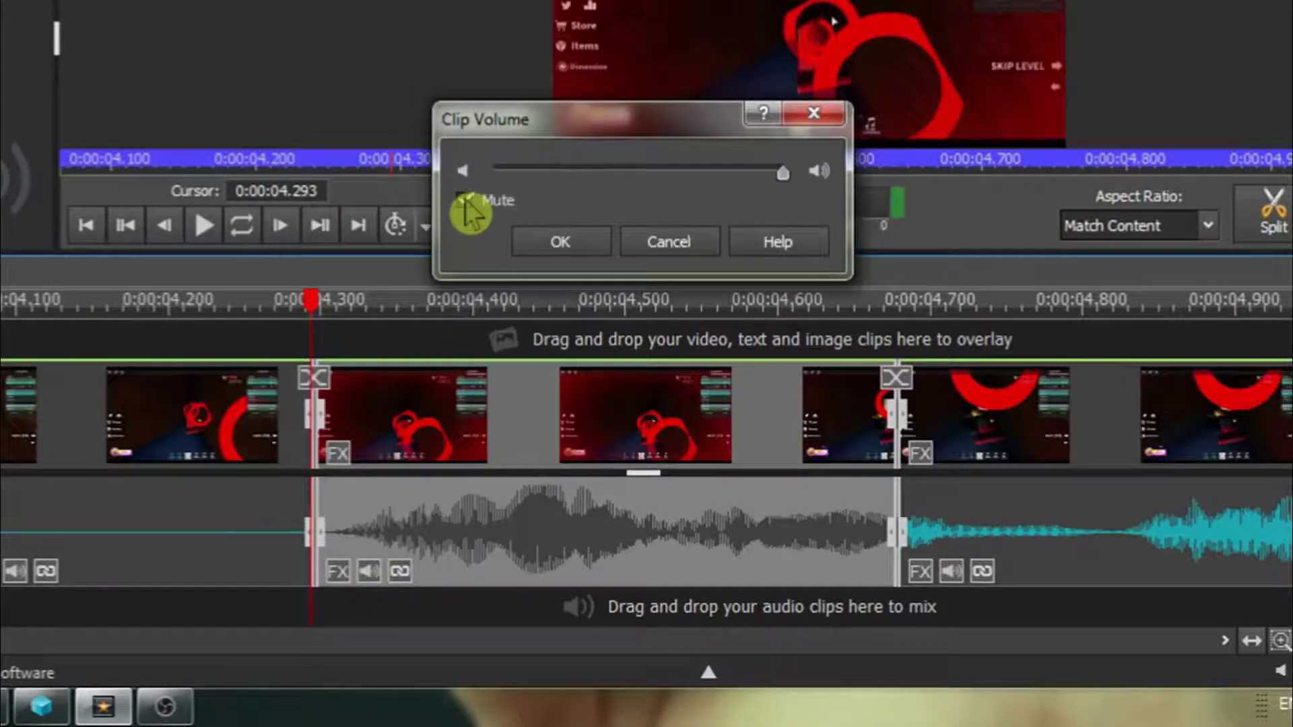
click(565, 244)
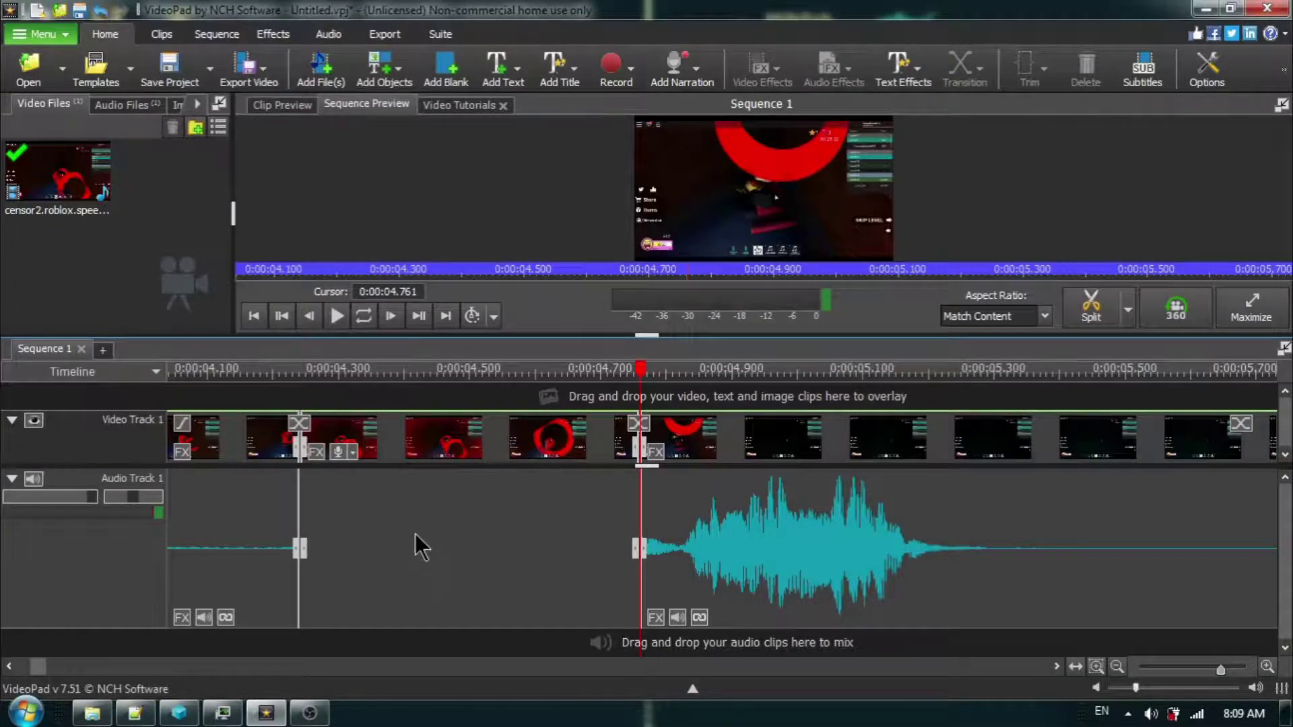
Overlay Beep_1sec.wav on Audio Track 2 at the playhead placed at the 0:00:04.242 gap
click(125, 107)
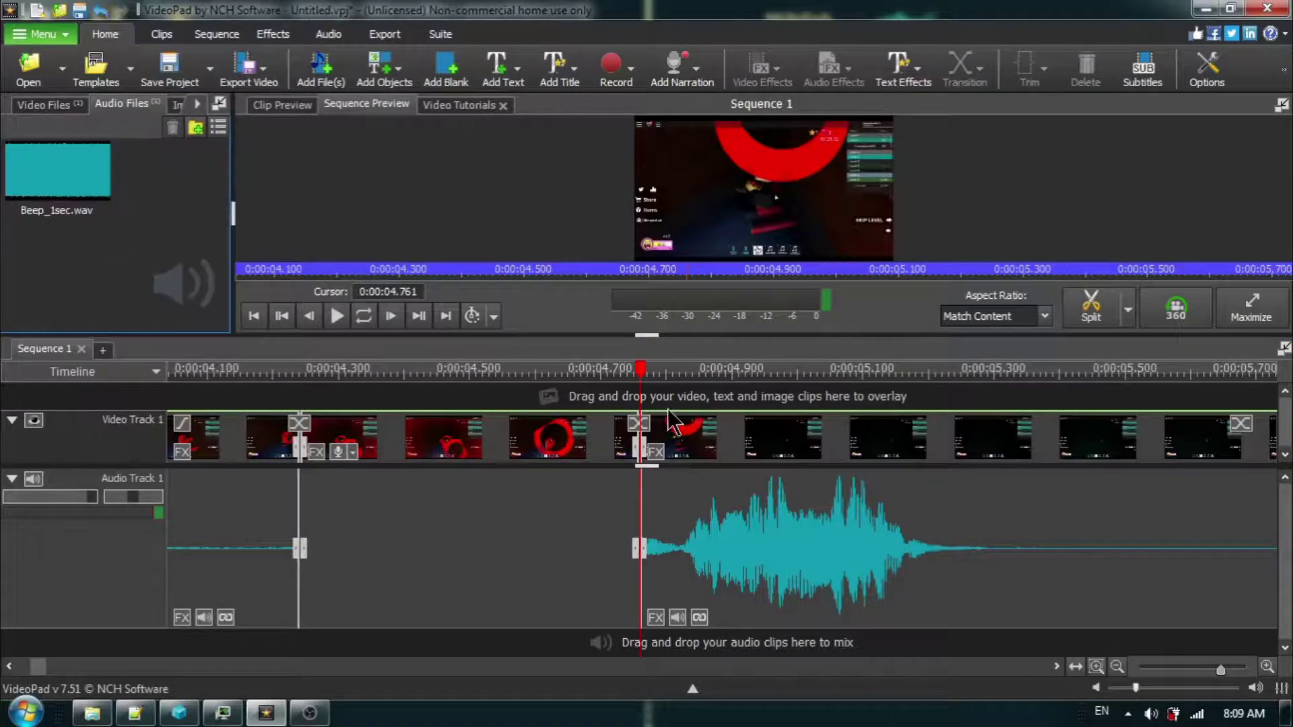
drag(640, 368, 460, 402)
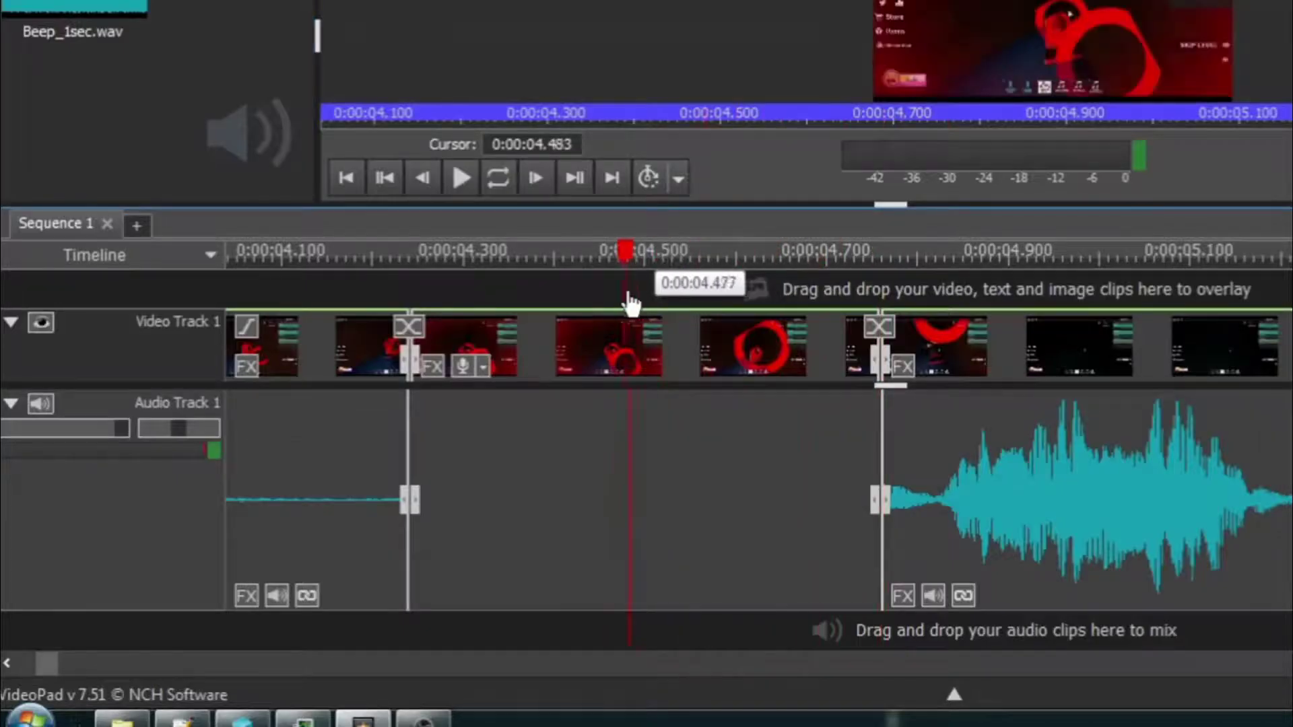
drag(630, 303, 409, 330)
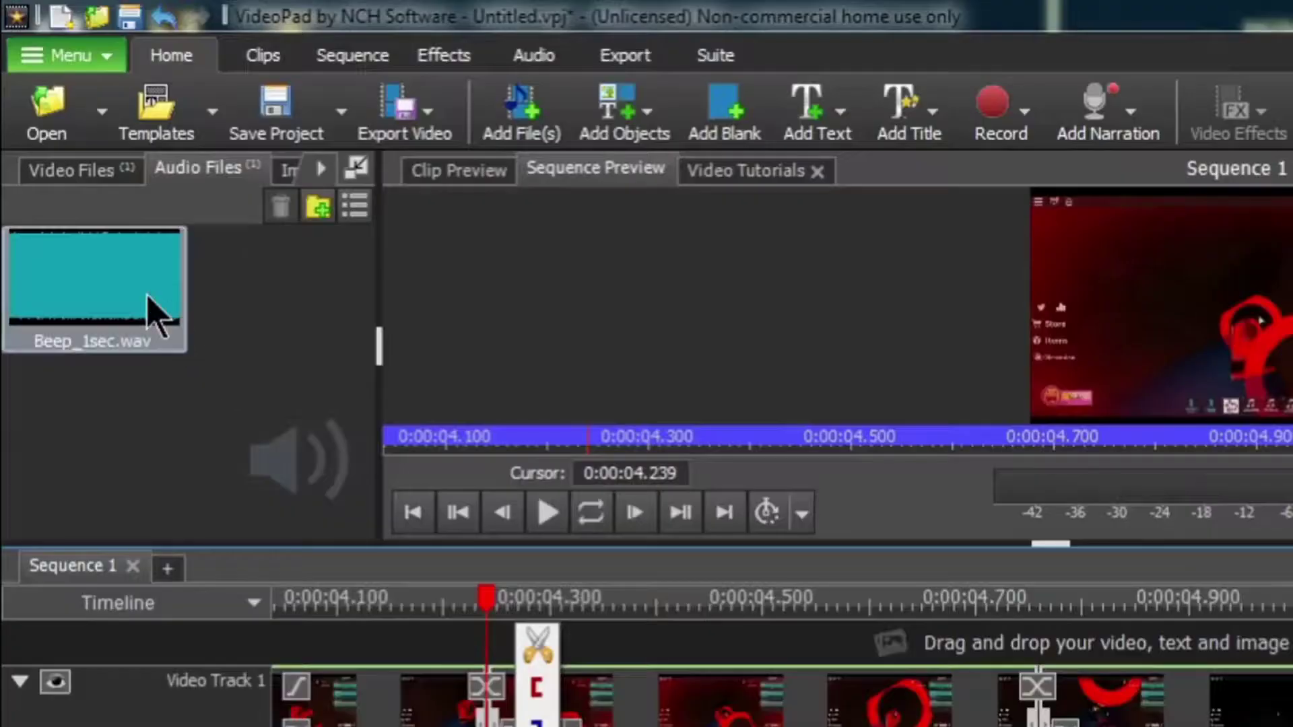
mouse_move(153, 313)
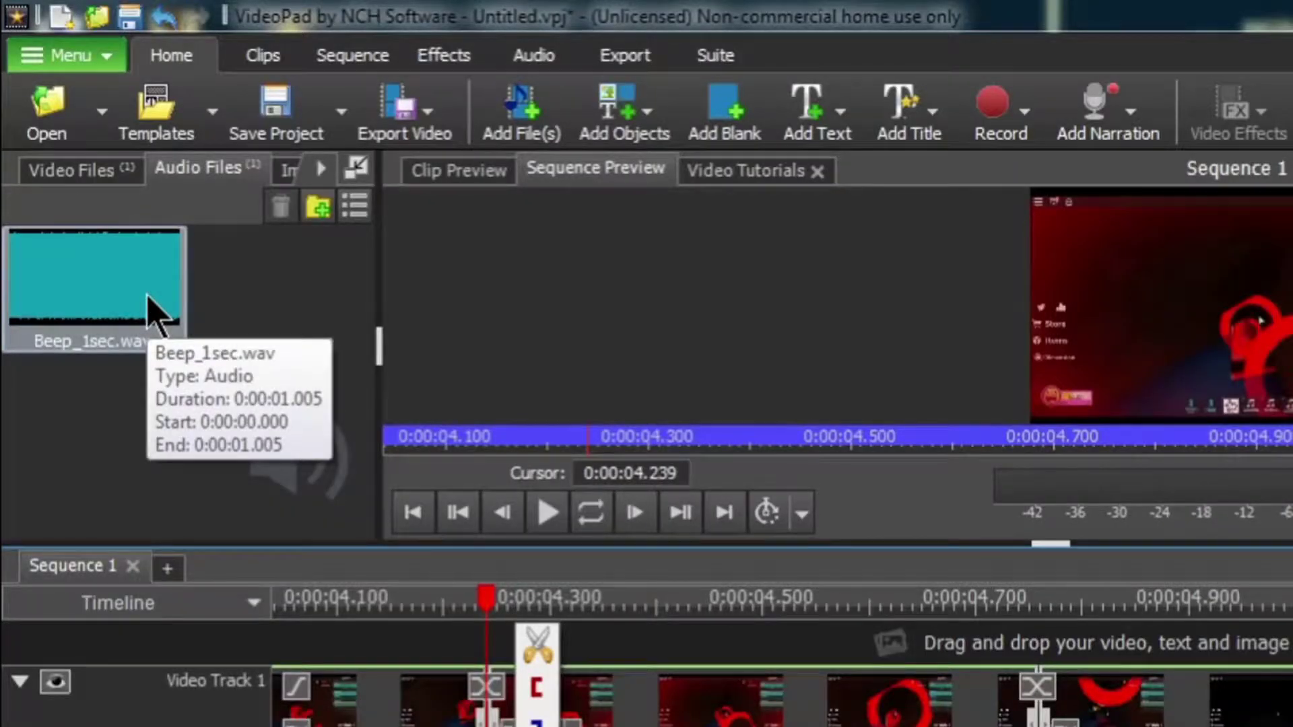
right_click(153, 313)
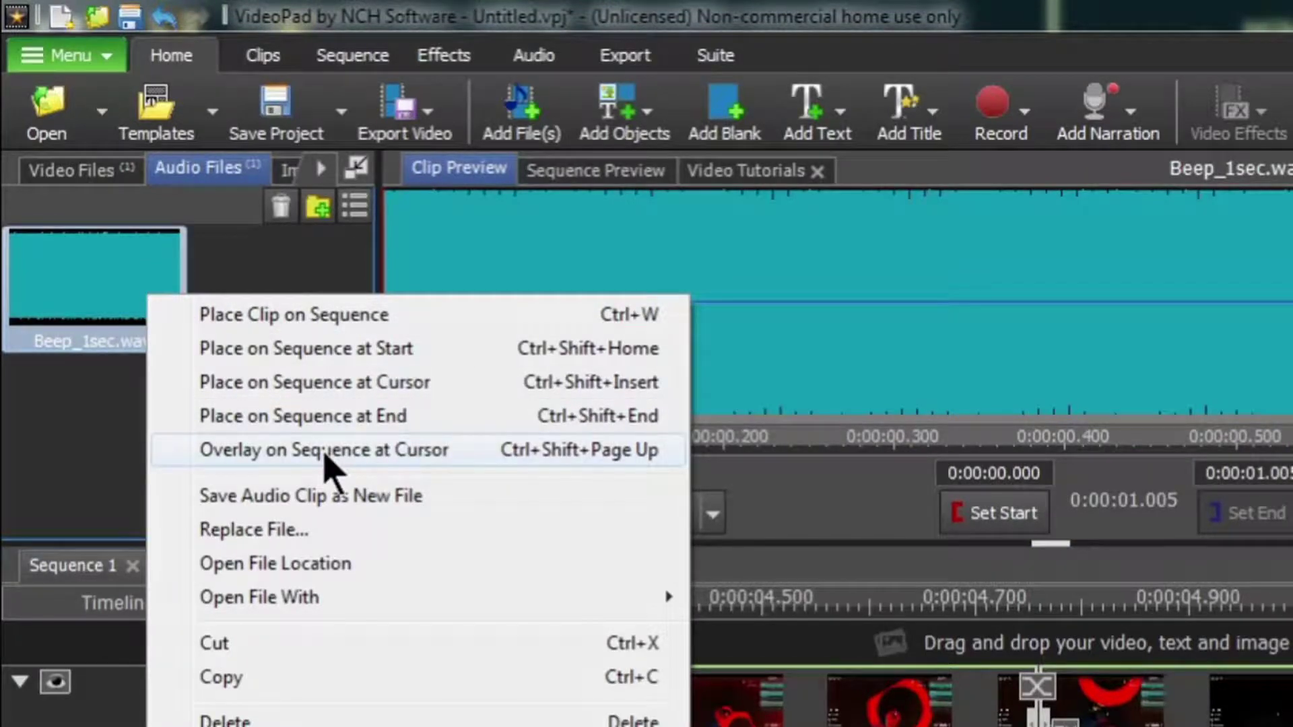
click(420, 450)
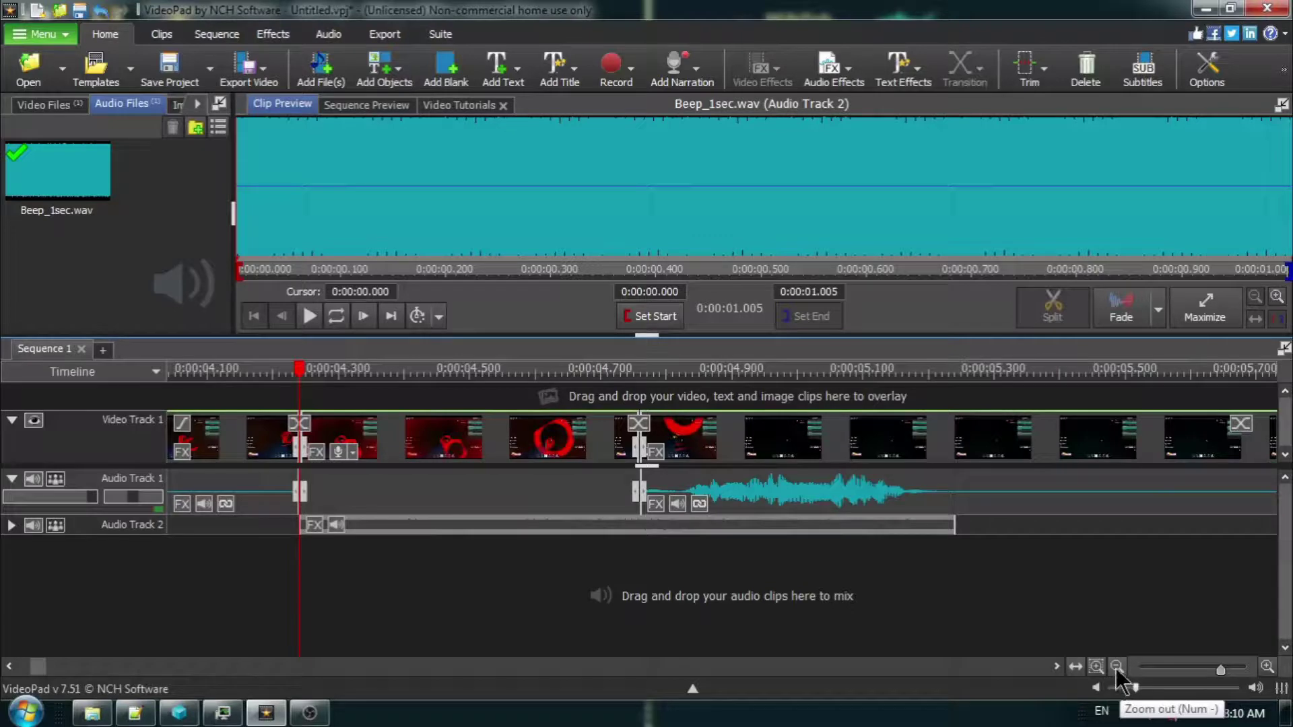
Preview the beep from about 0:00:03.373, then trim it to end at the 0:00:04.761 cut
click(1115, 667)
click(1115, 667)
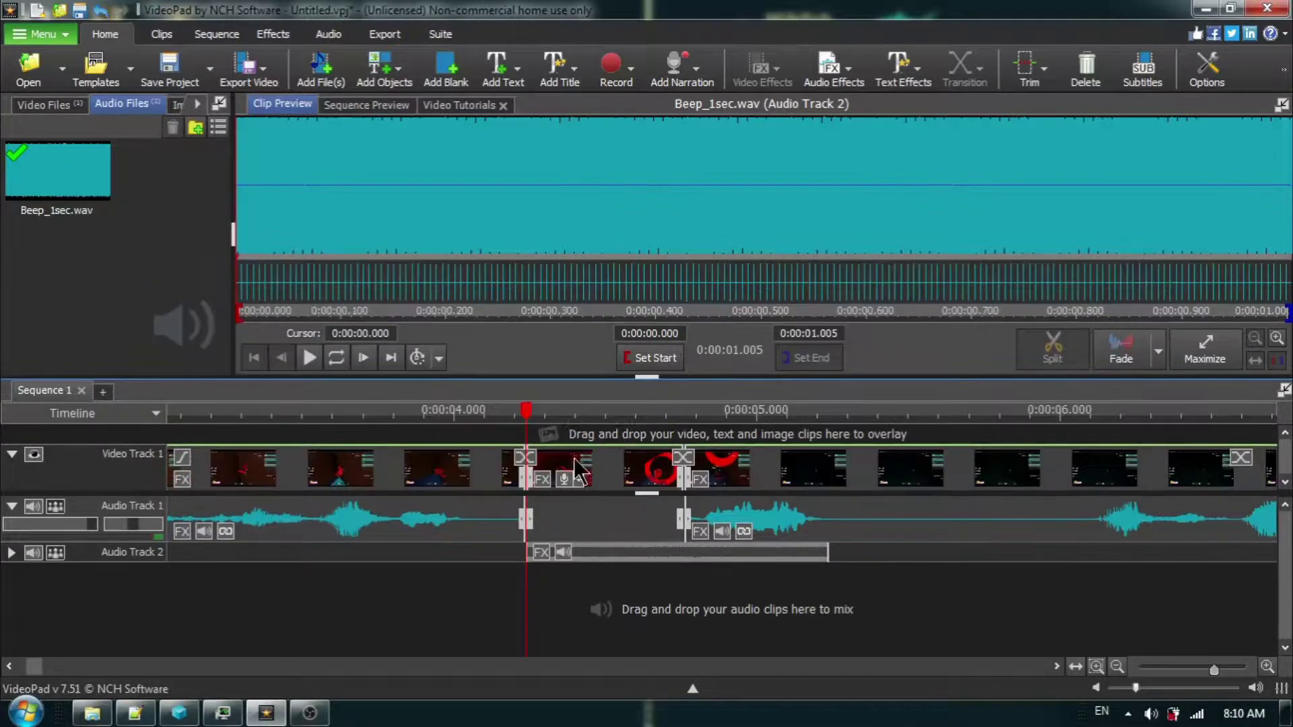
drag(526, 409, 264, 411)
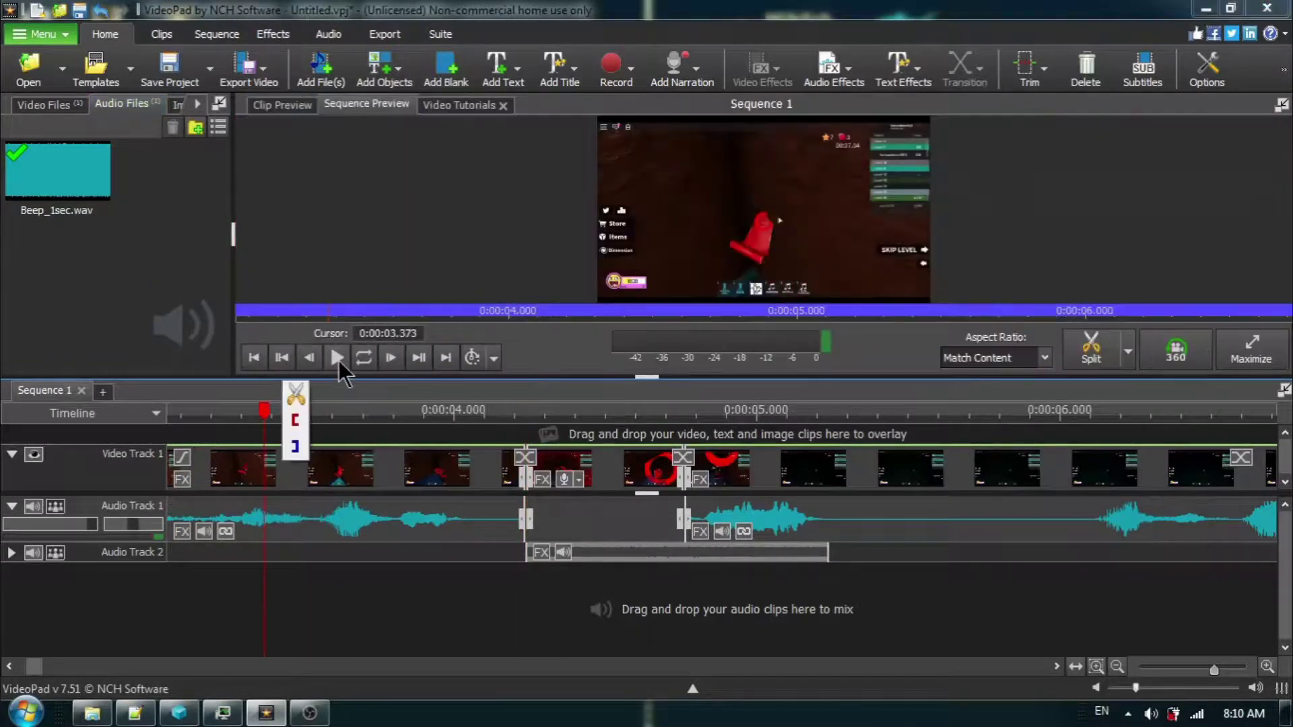
click(336, 357)
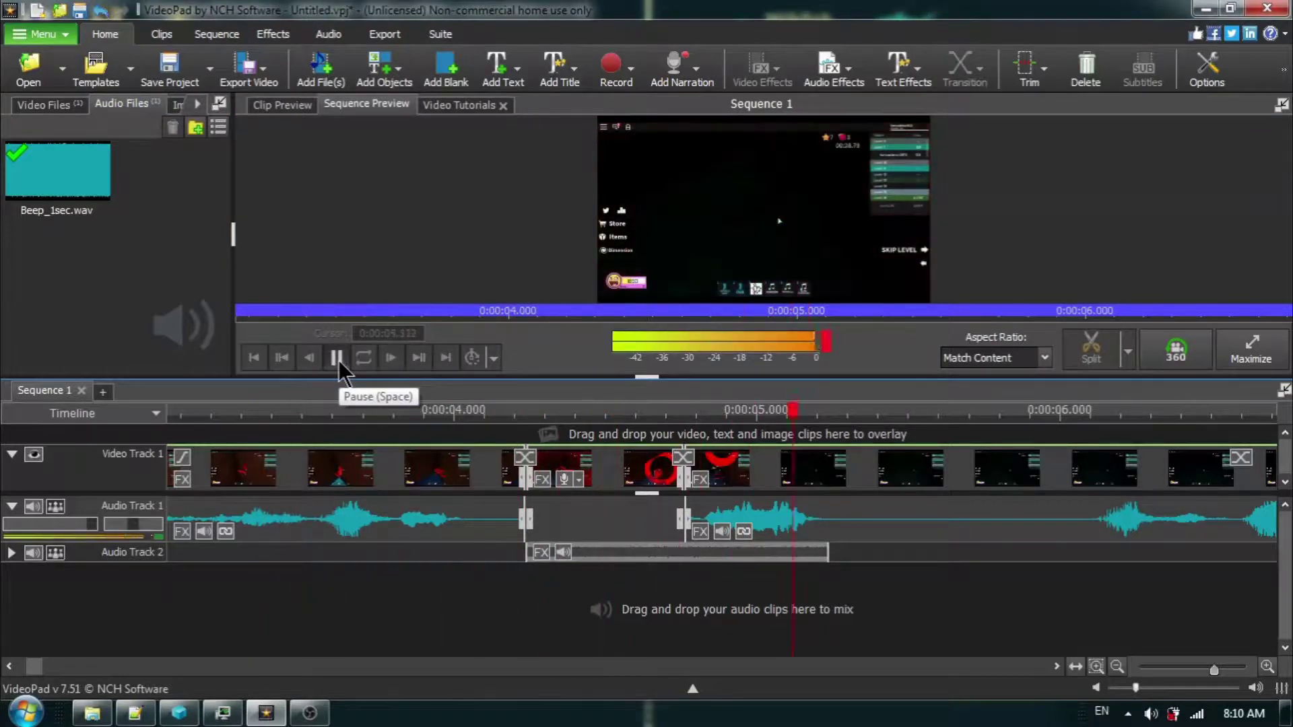
click(337, 358)
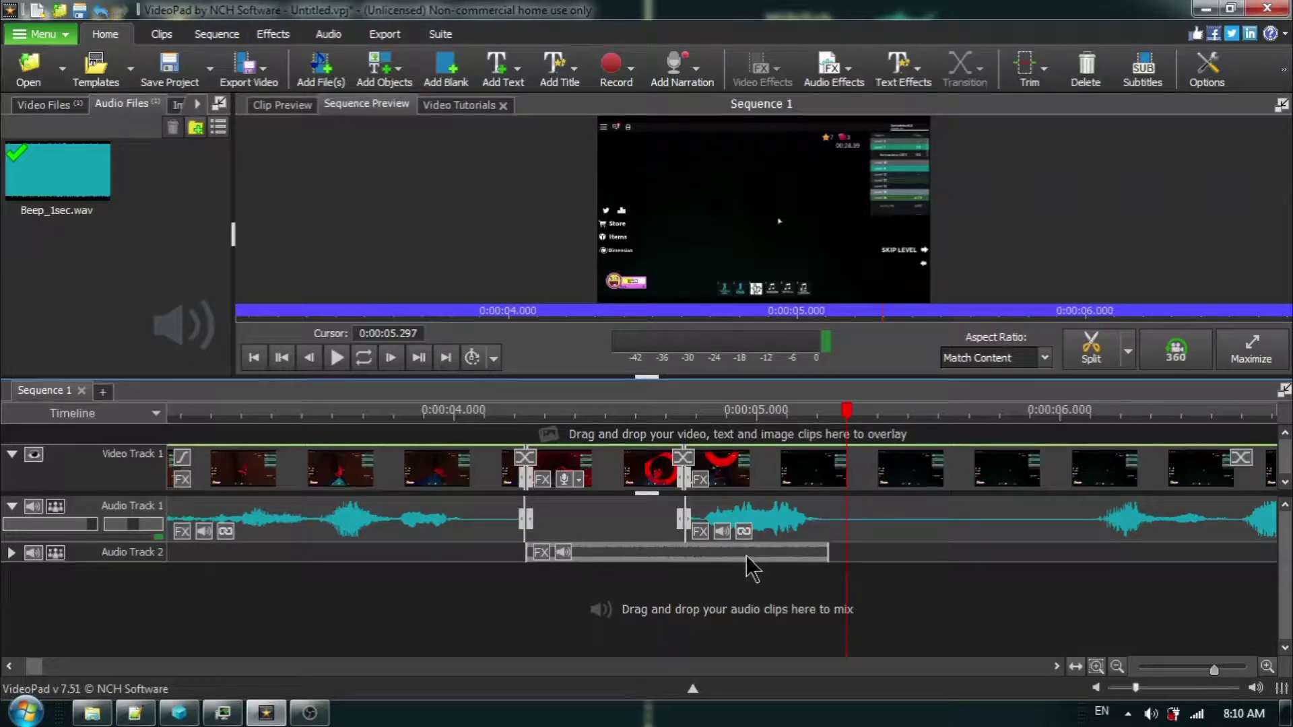
click(1267, 667)
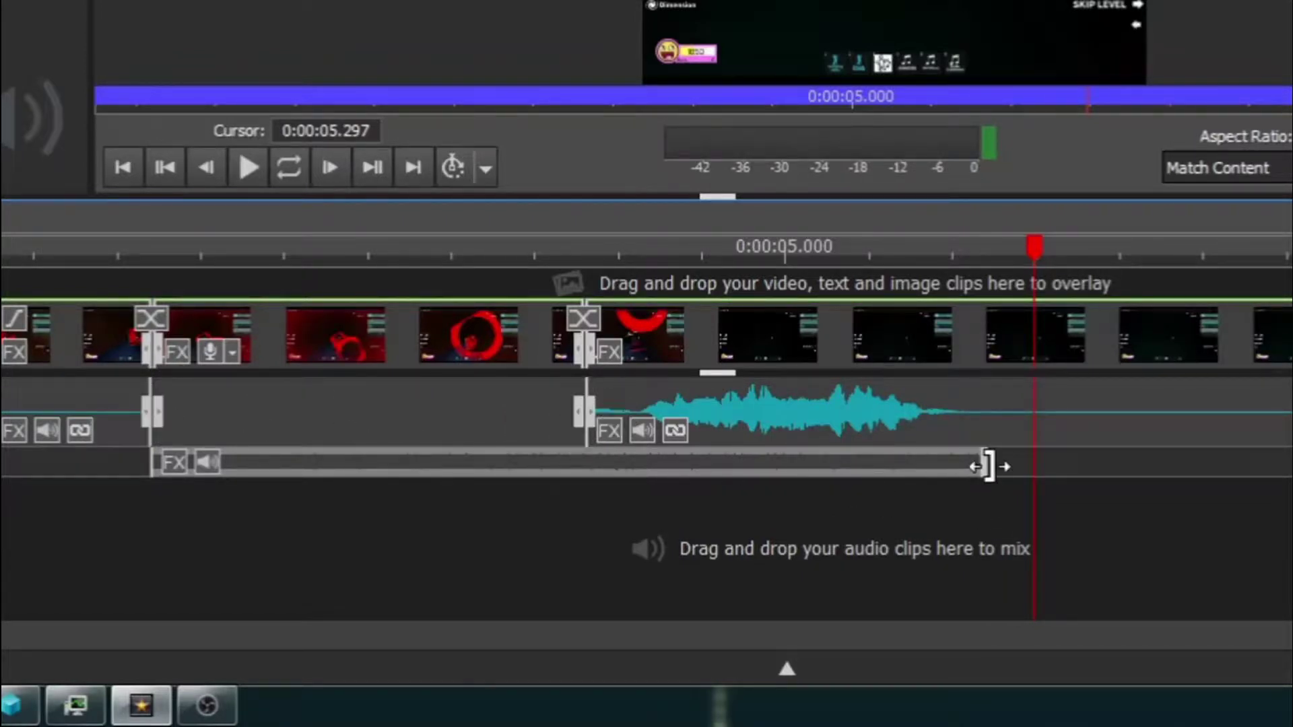
drag(989, 466, 586, 485)
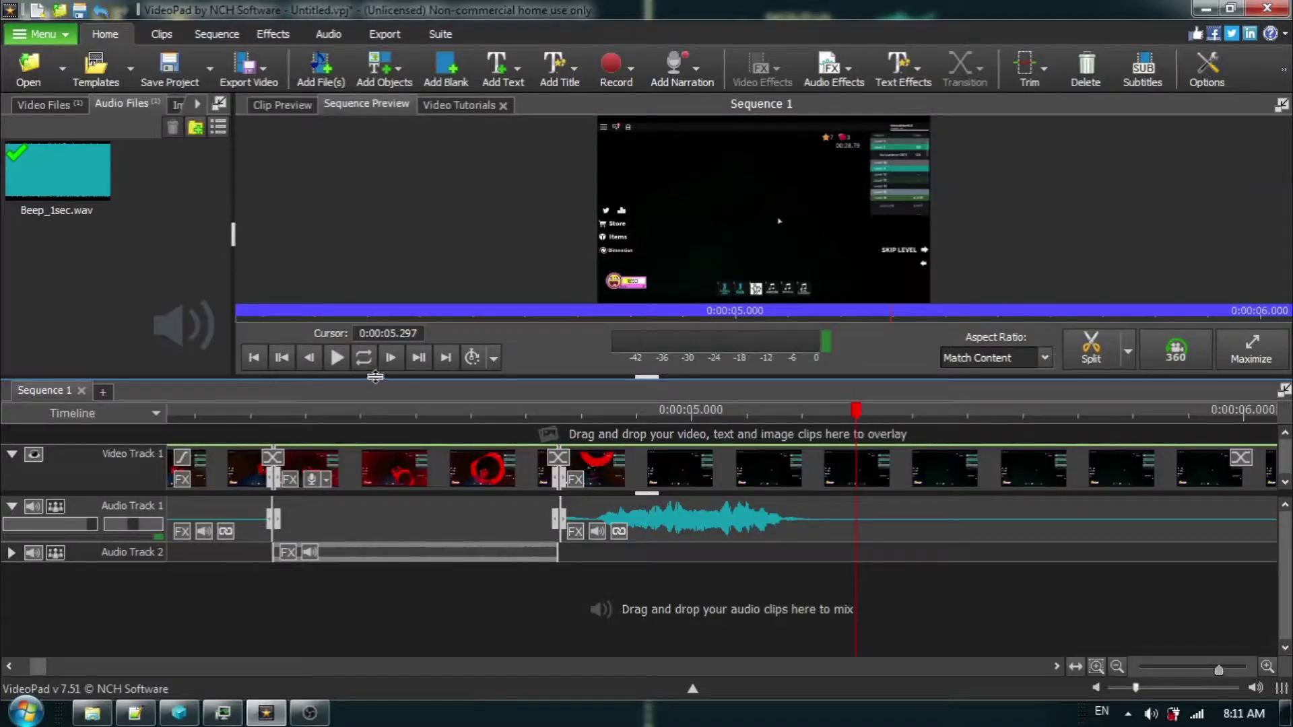
click(253, 359)
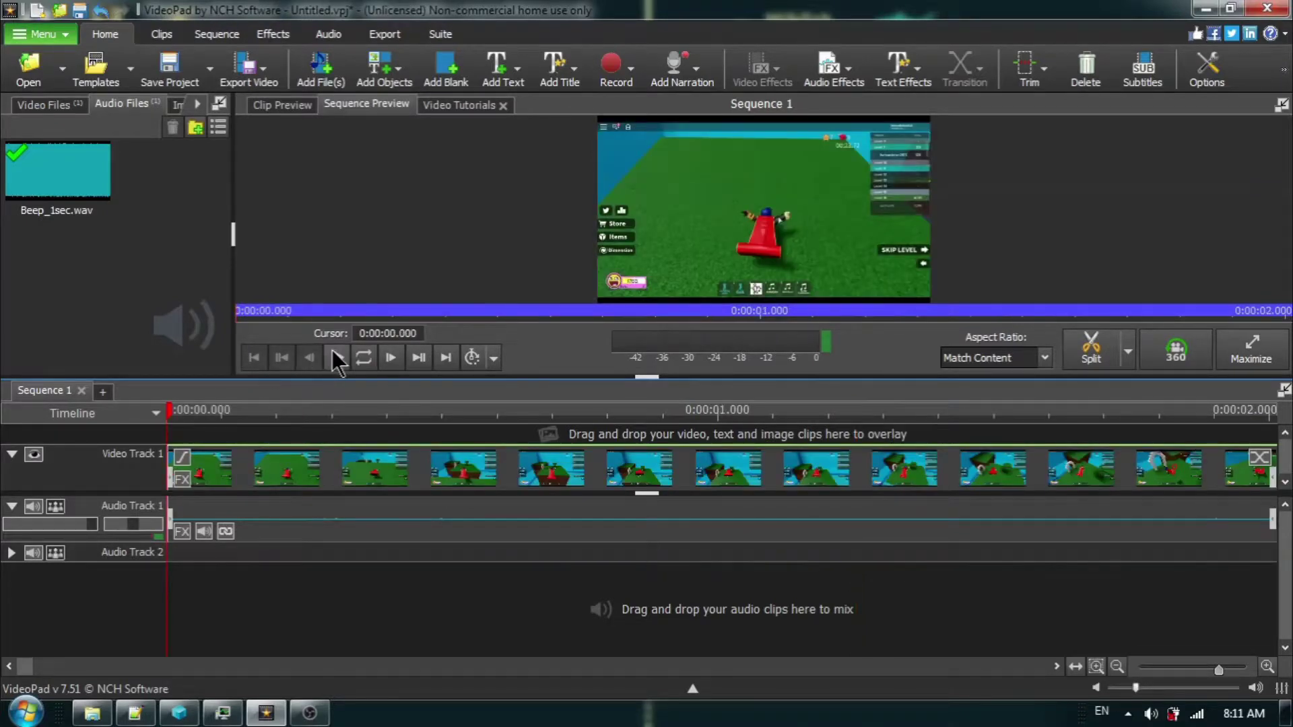
click(336, 358)
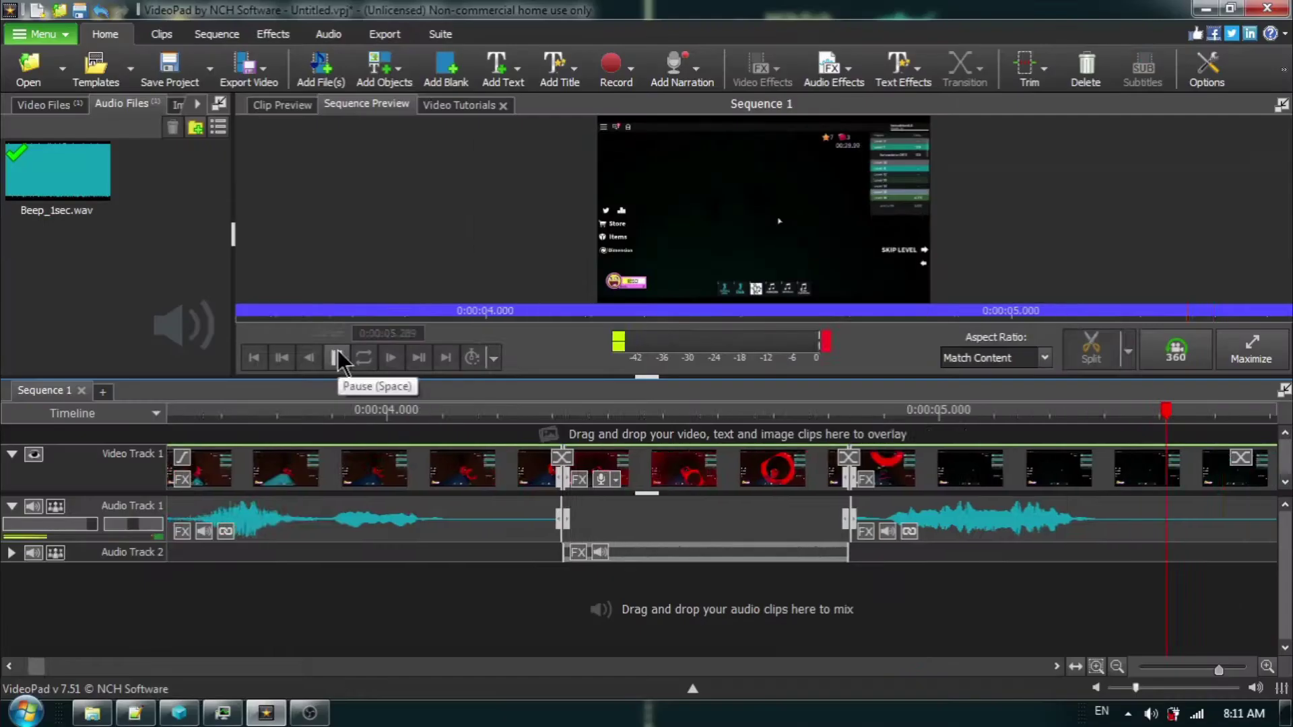
click(336, 357)
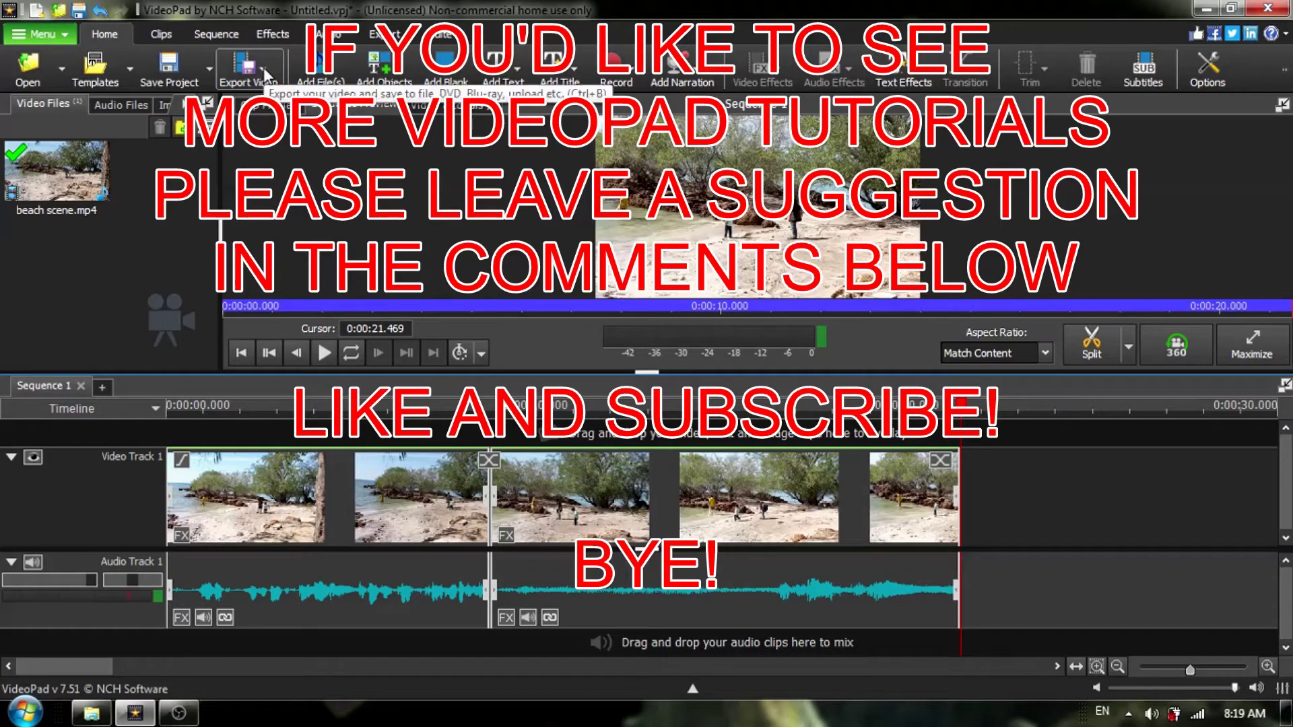
Expand the Export Video dropdown to list destinations like disc, YouTube and image sequence
click(265, 73)
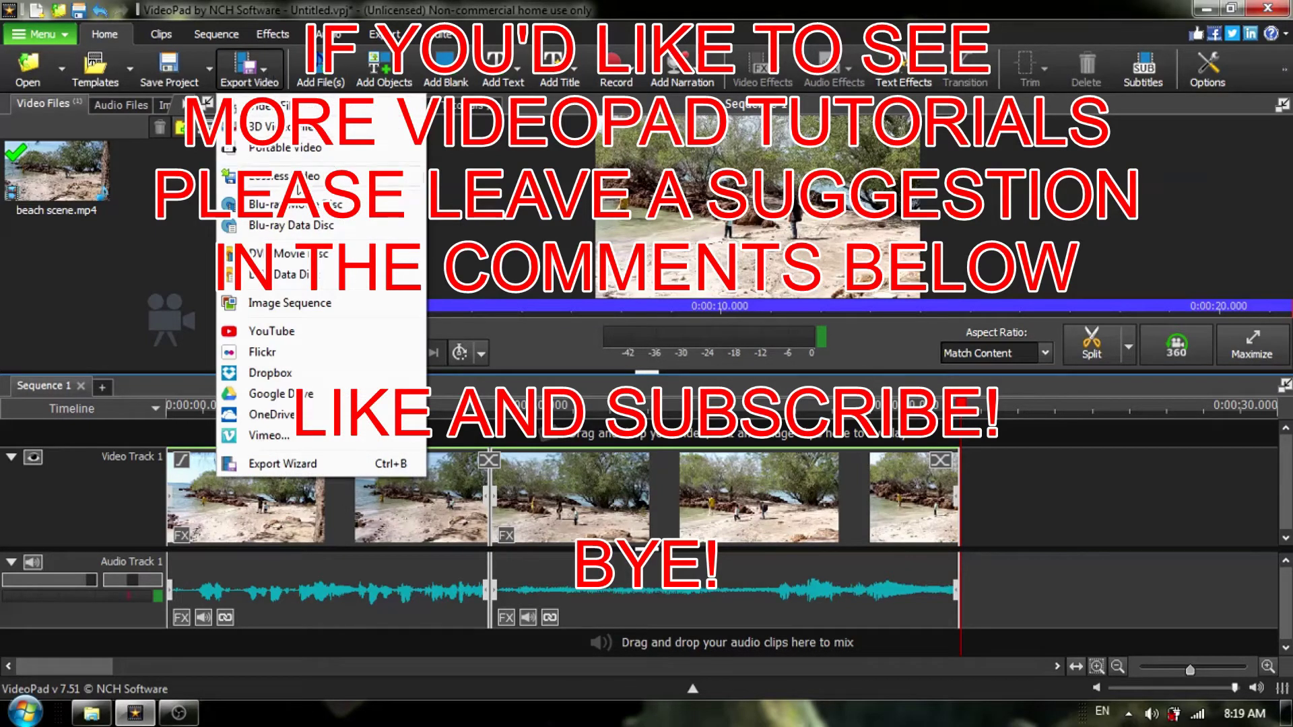